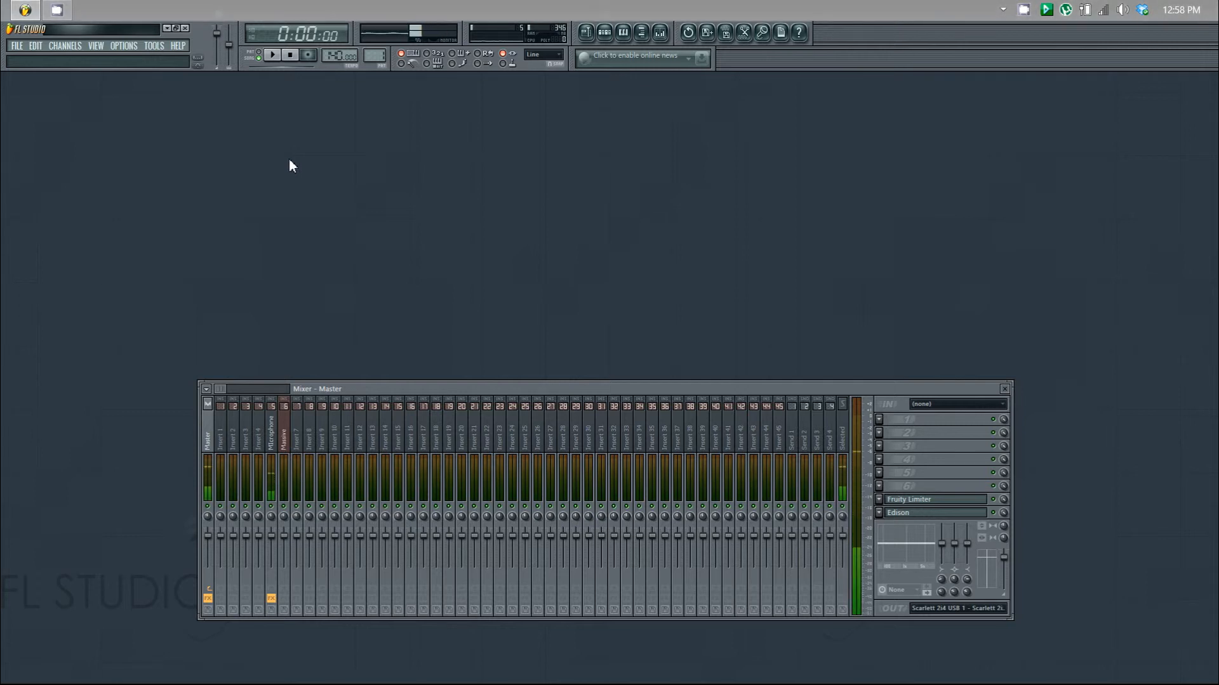
# Add a Sytrus synth on mixer insert 7 and place its window clear of the mixer
pyautogui.press('F8')
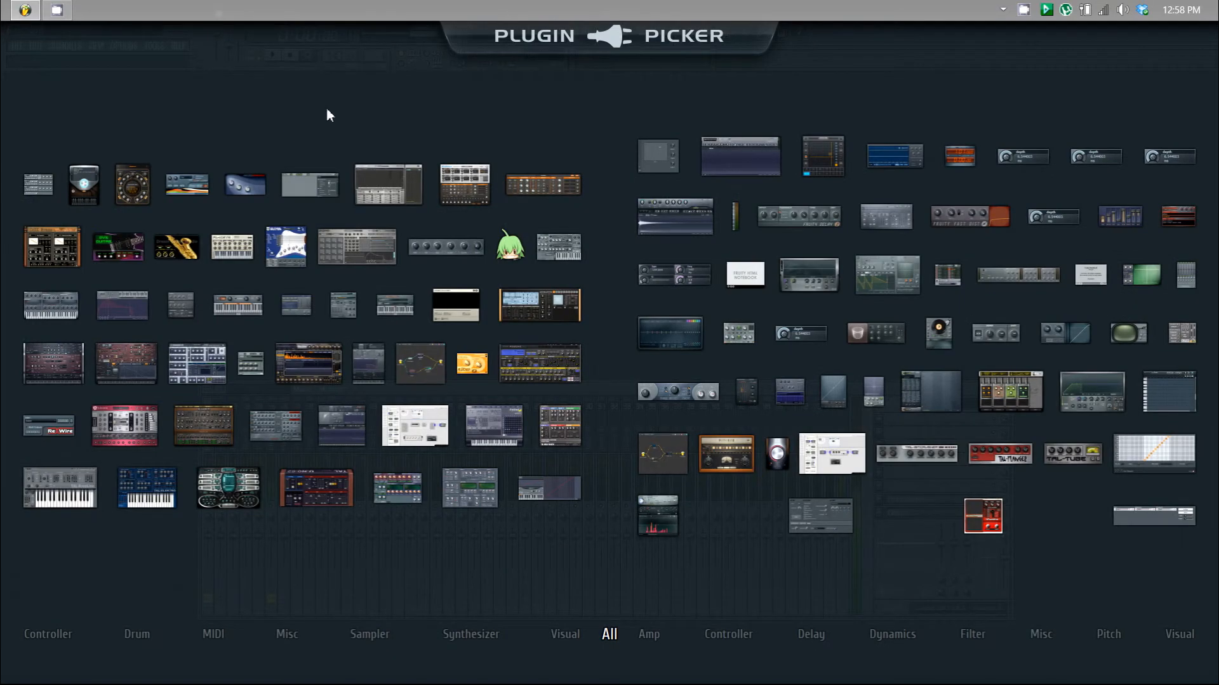
pyautogui.moveTo(494, 425); pyautogui.dragTo(294, 429)
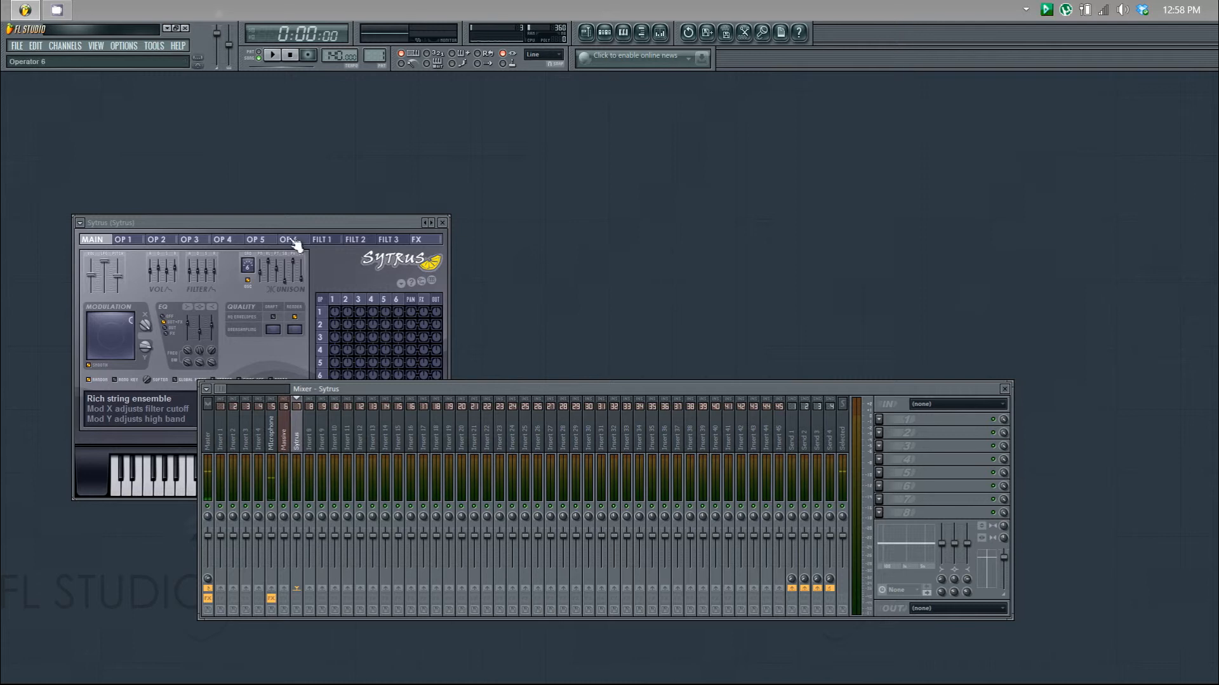
pyautogui.moveTo(260, 223); pyautogui.dragTo(470, 201)
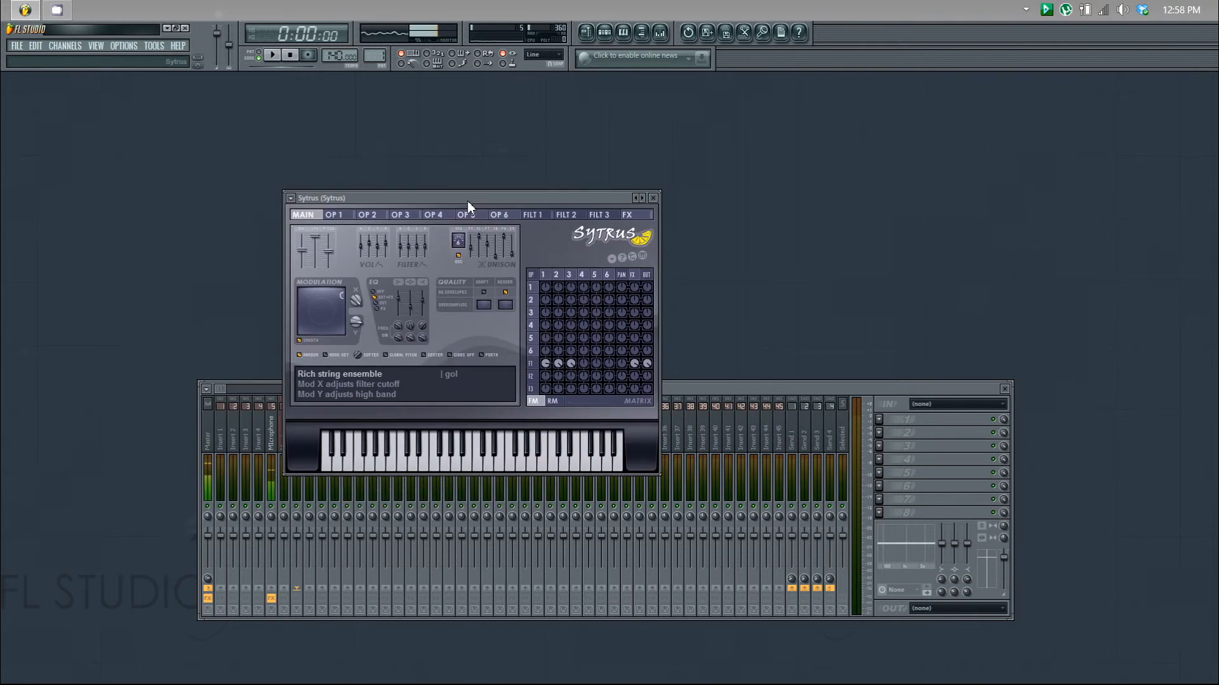
# Load the Default preset in Sytrus and audition it with a C3 note
pyautogui.click(290, 198)
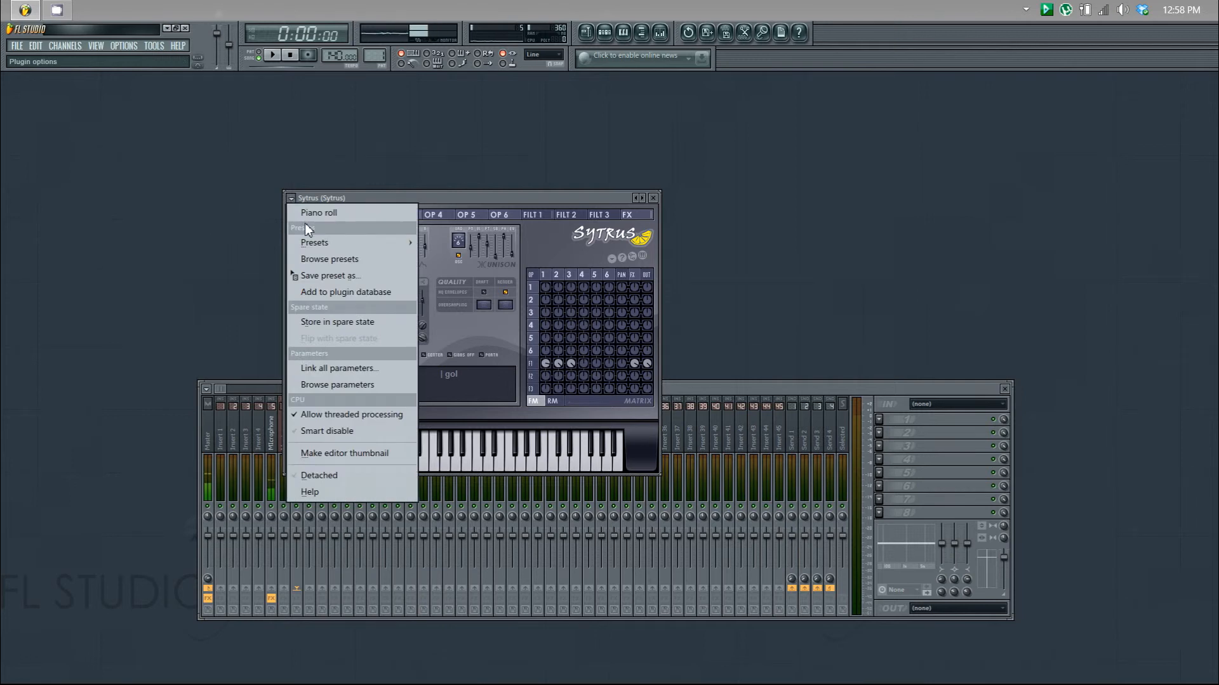
pyautogui.moveTo(310, 245)
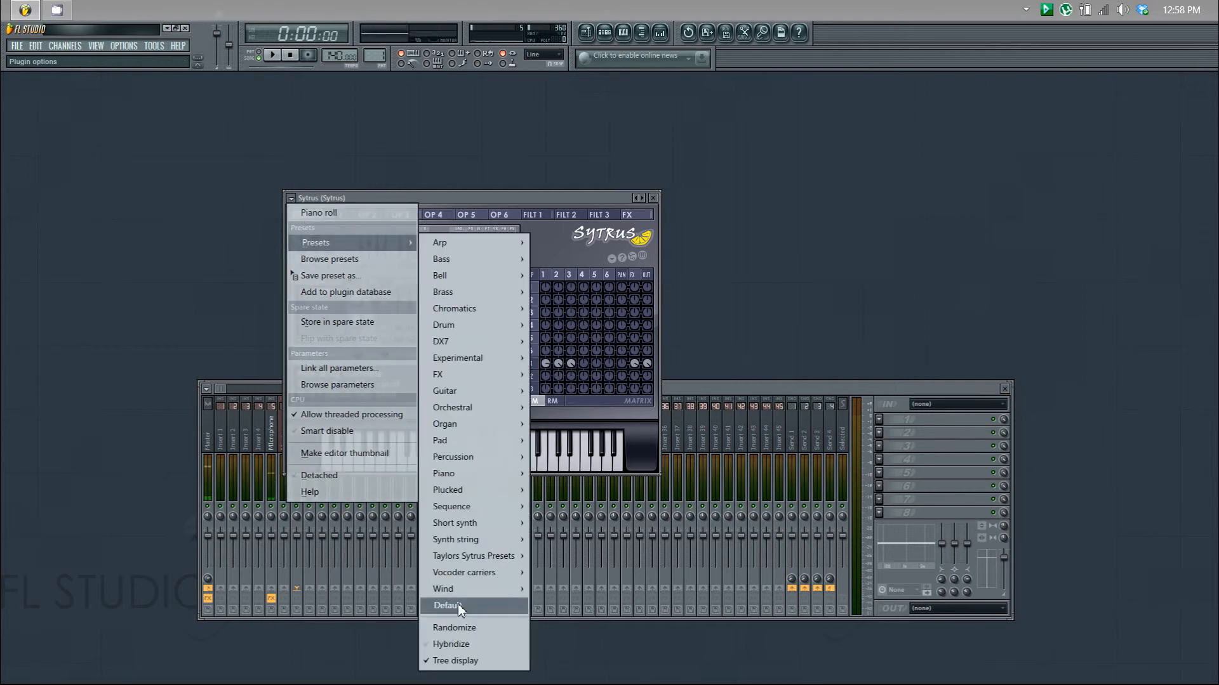
pyautogui.click(457, 606)
pyautogui.press('z')
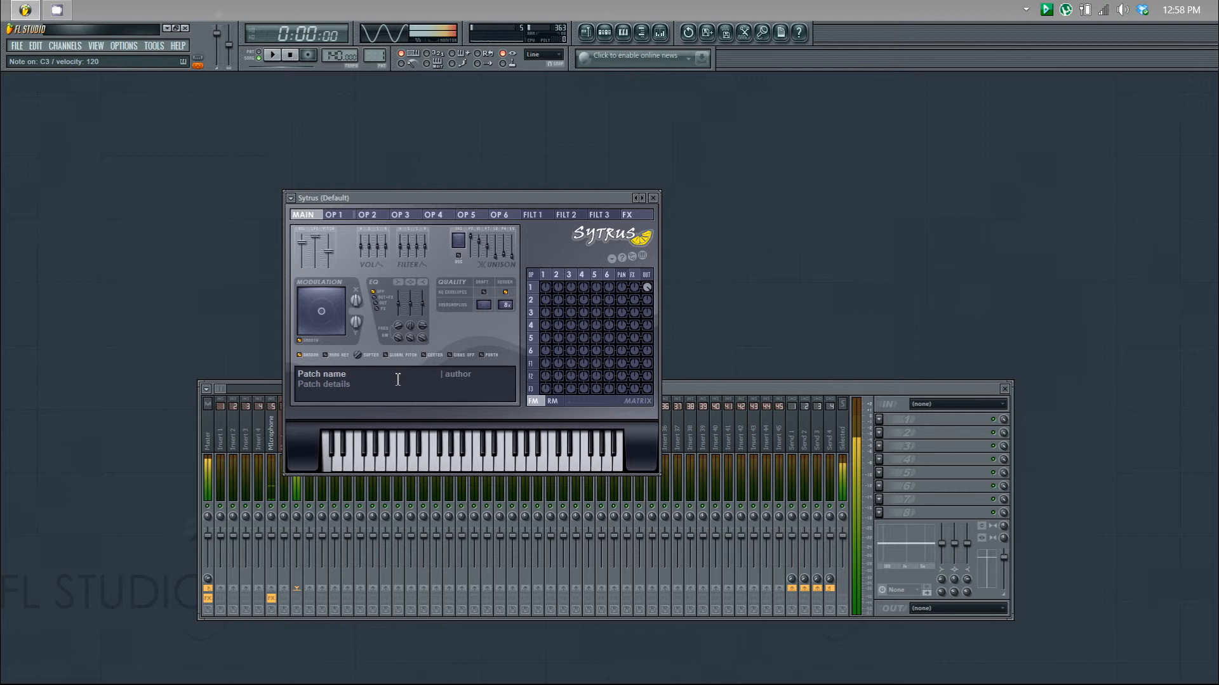
# Change operator 2's waveform to a triangle and raise the amount of operator 2 frequency-modulating operator 1 in the matrix
pyautogui.click(336, 215)
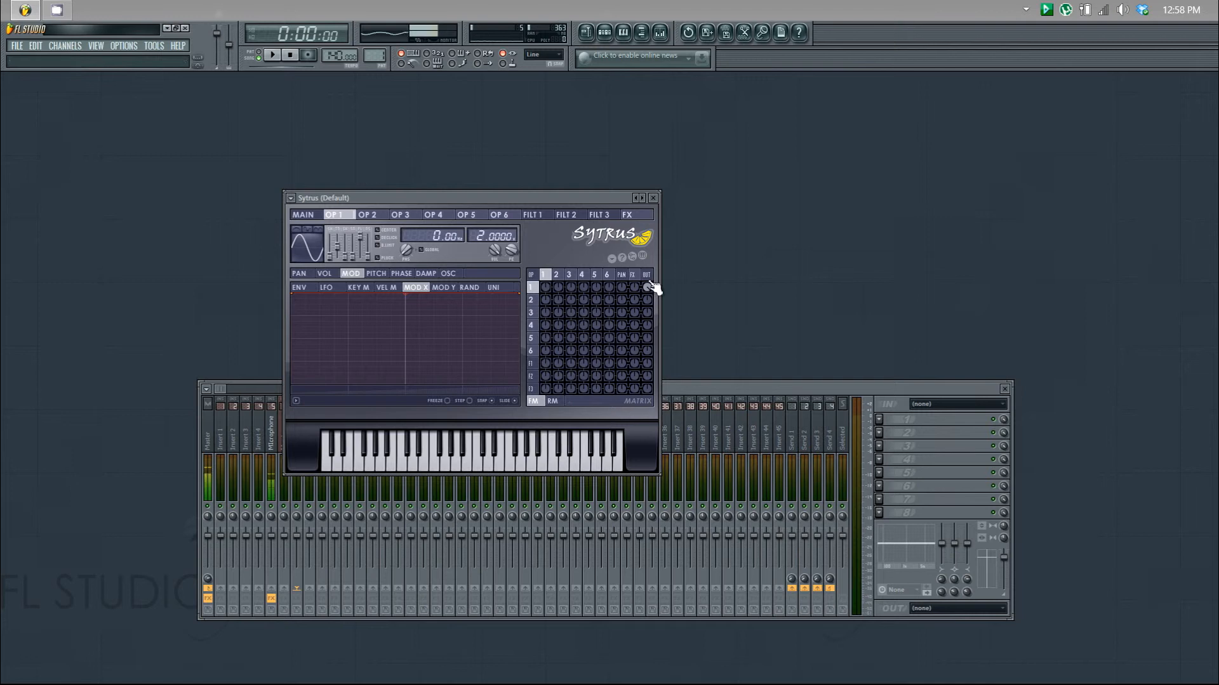
pyautogui.click(383, 216)
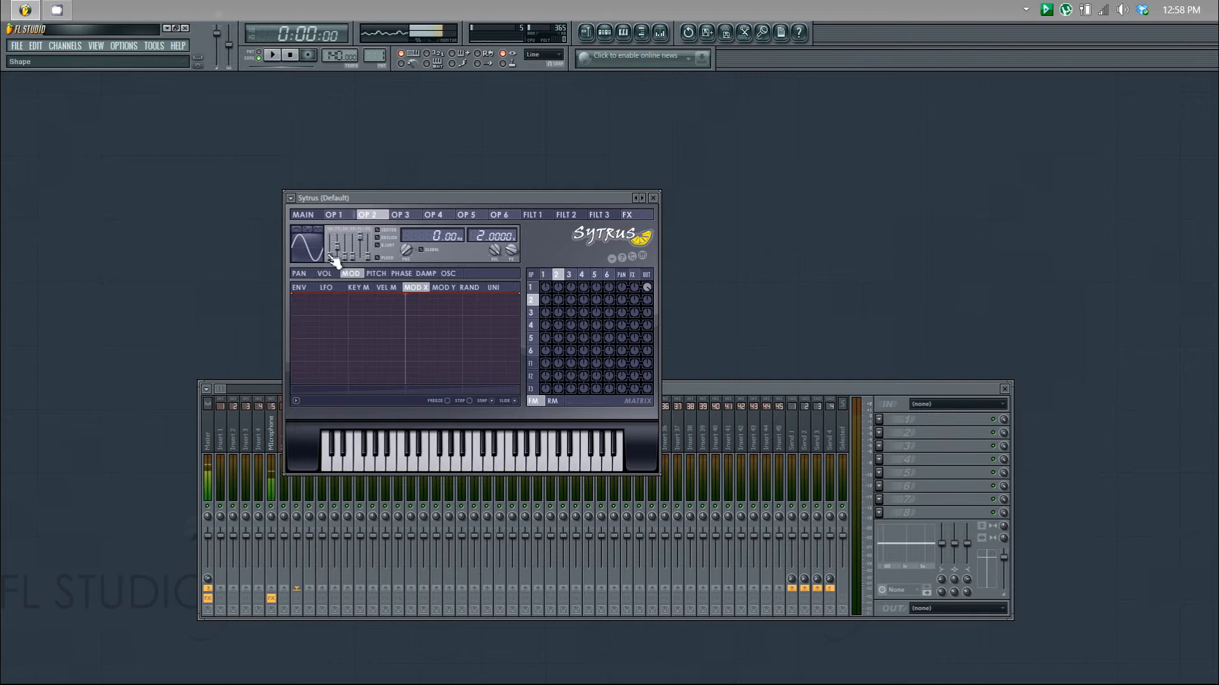
pyautogui.moveTo(329, 250); pyautogui.dragTo(334, 215)
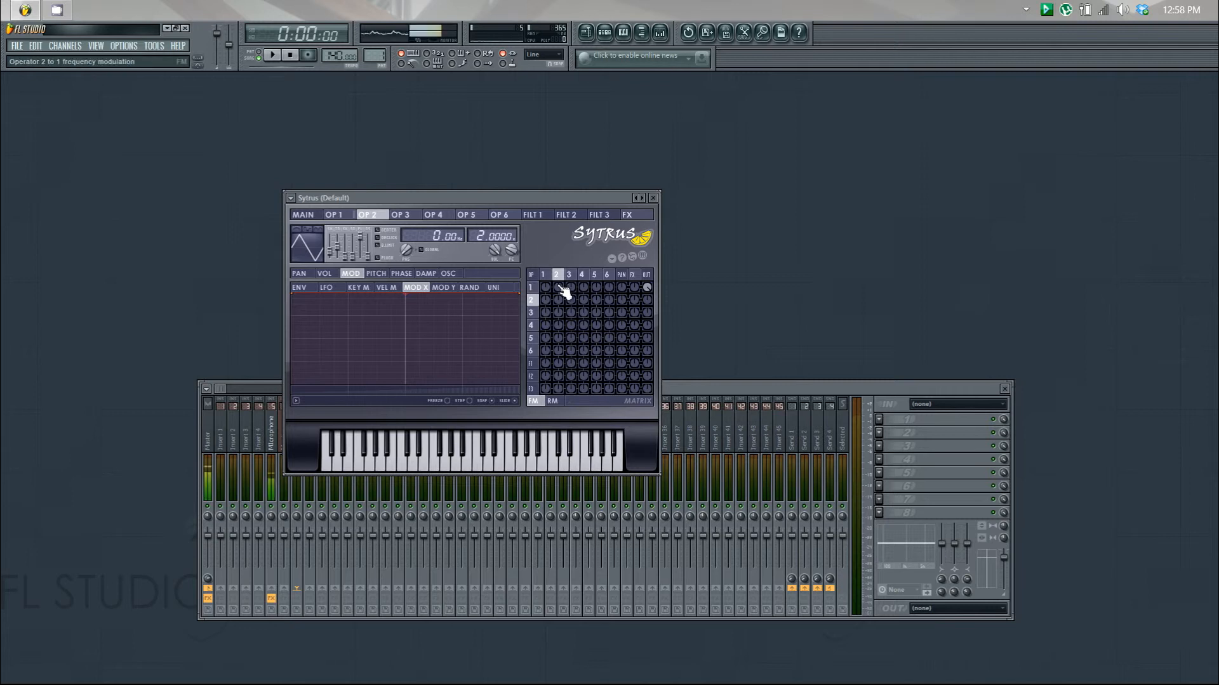
pyautogui.moveTo(564, 295); pyautogui.dragTo(573, 203)
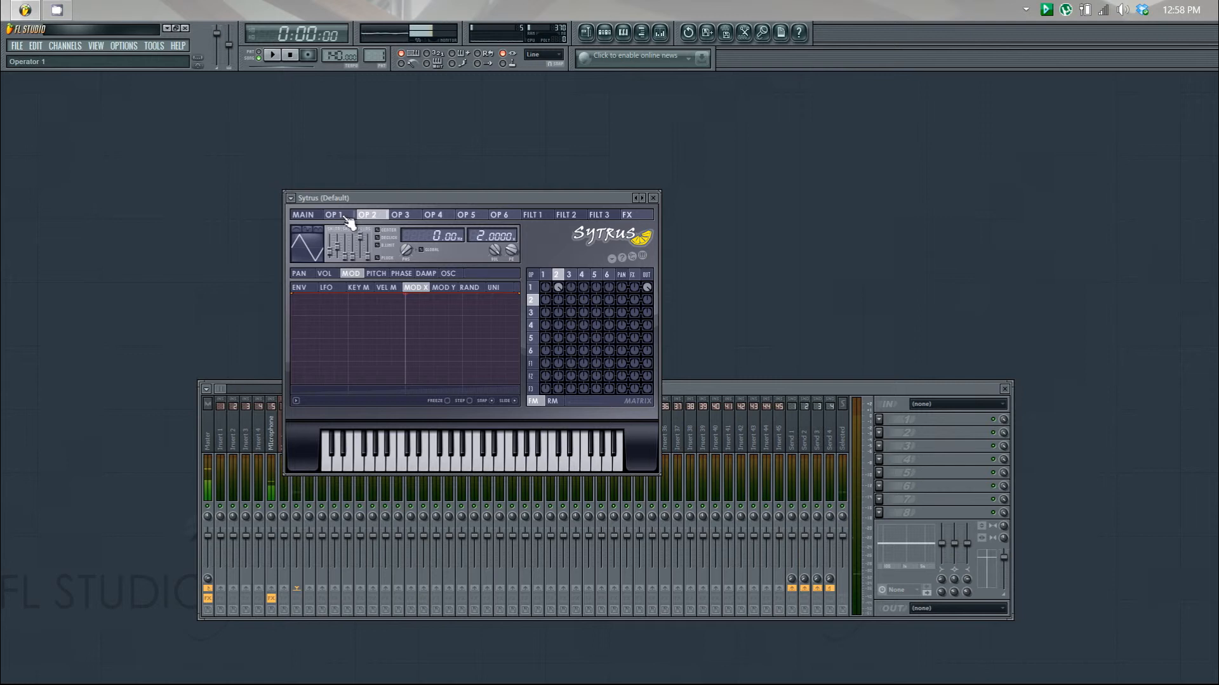
# Draw operator 1's Mod X mapping as a straight ramp rising from zero, and turn the main modulation X fully down
pyautogui.click(350, 220)
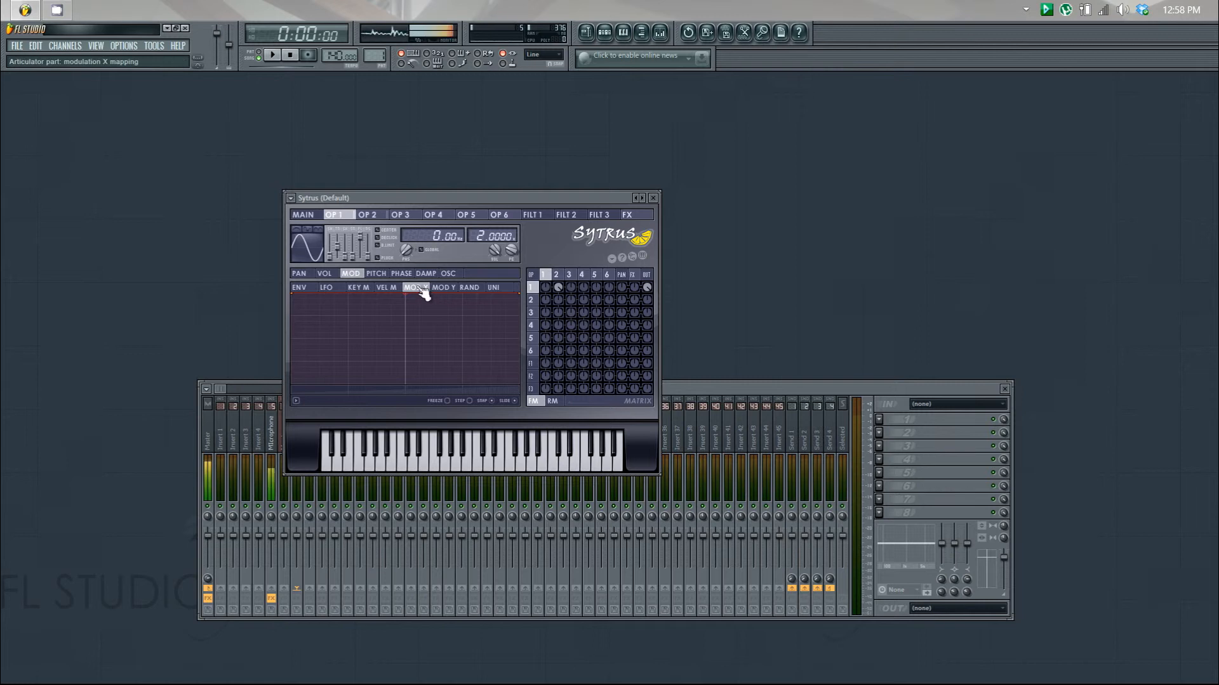
pyautogui.moveTo(292, 293); pyautogui.dragTo(273, 414)
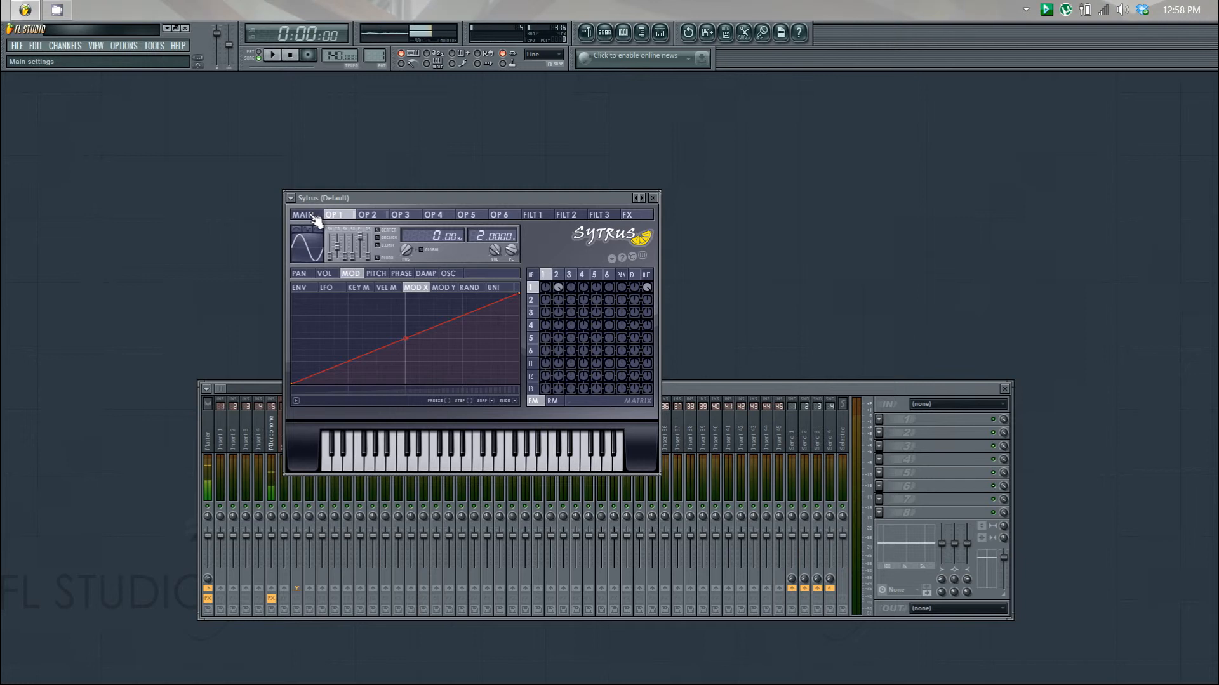
pyautogui.click(314, 218)
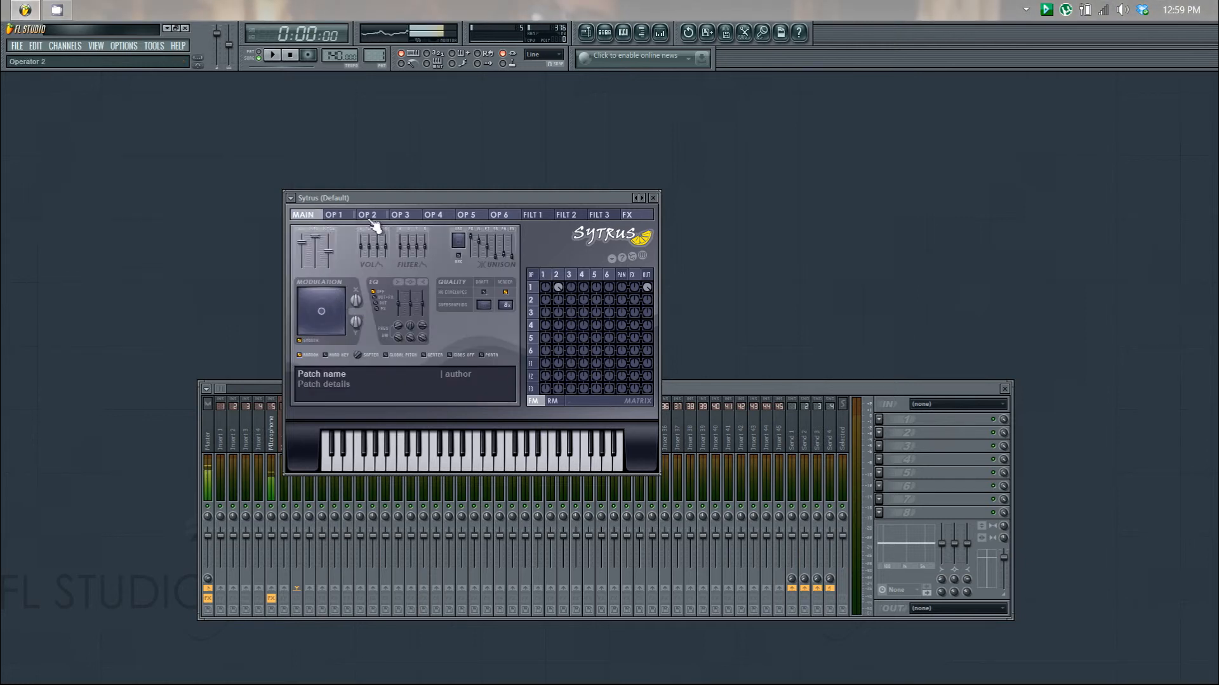
pyautogui.click(338, 218)
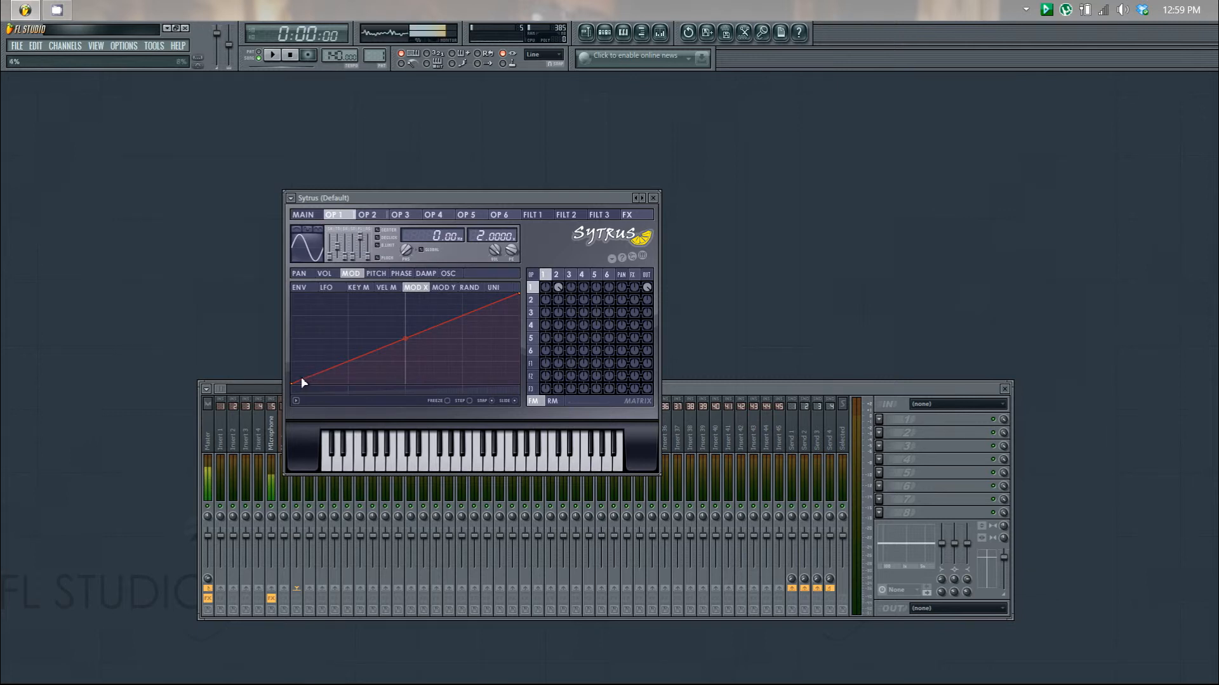
pyautogui.click(303, 215)
pyautogui.moveTo(354, 298); pyautogui.dragTo(312, 631)
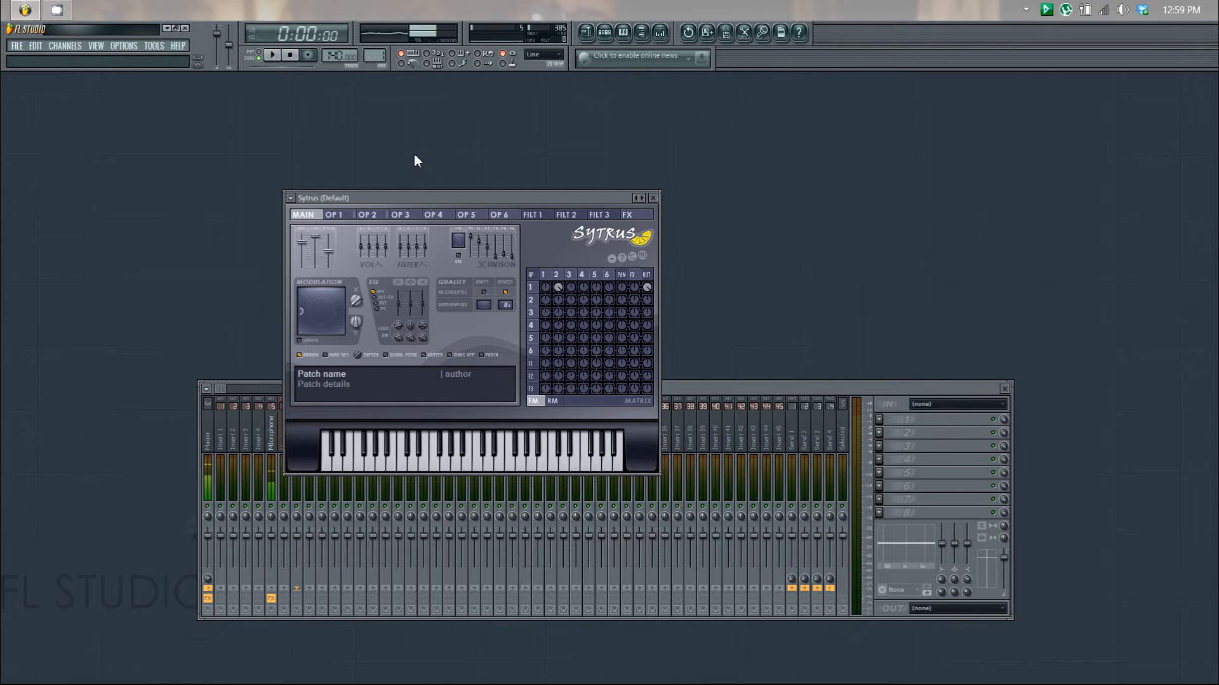
# In the Sytrus channel's piano roll, enter four consecutive one-beat notes from bar 1: C3, D#3, G#2 and G2
pyautogui.click(606, 35)
pyautogui.rightClick(779, 232)
pyautogui.click(808, 236)
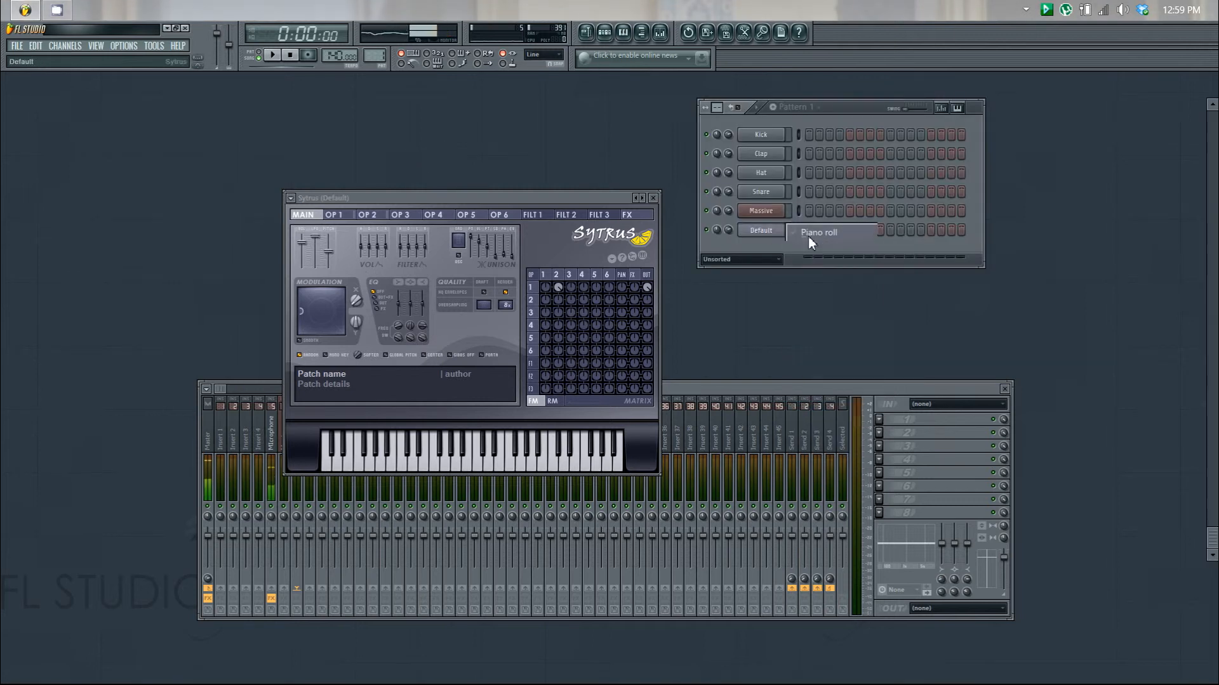
pyautogui.scroll(-5, 51, 365)
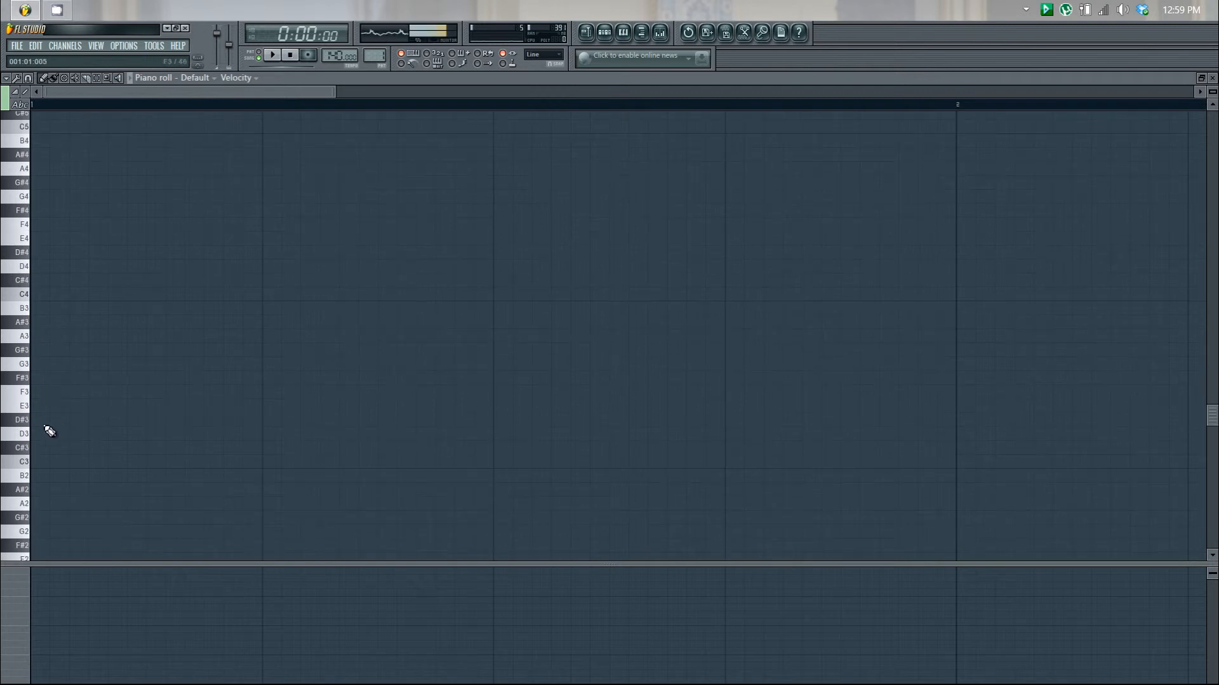
pyautogui.click(46, 464)
pyautogui.click(267, 434)
pyautogui.moveTo(268, 435); pyautogui.dragTo(265, 420)
pyautogui.moveTo(493, 502); pyautogui.dragTo(489, 531)
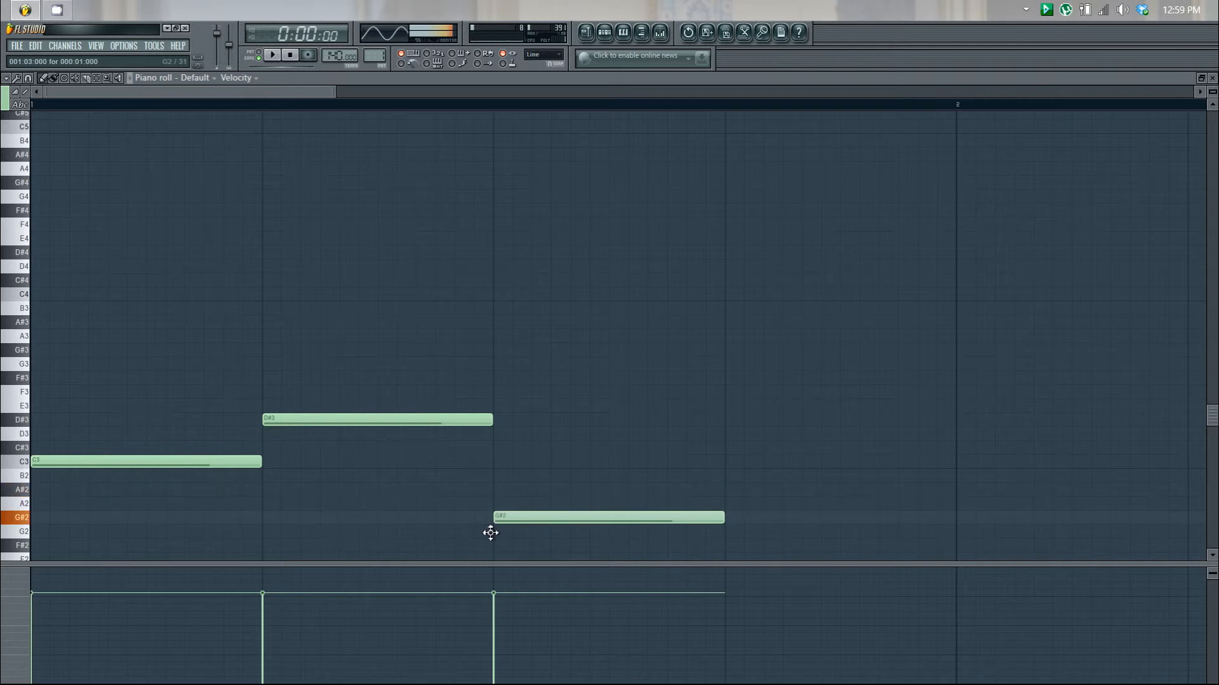
pyautogui.click(737, 533)
# Shift the last two notes to beats 1 and 3 of bar 2, lower the final one to F#2, and lengthen each to two beats
pyautogui.scroll(-3, 661, 397)
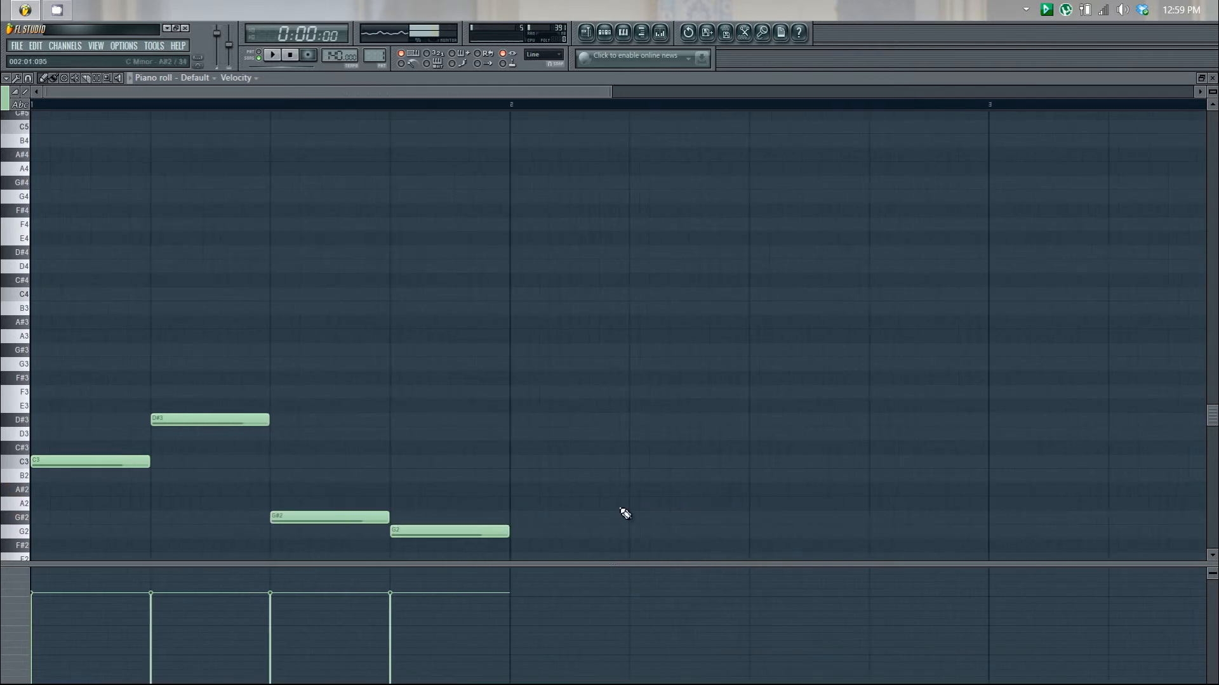
pyautogui.moveTo(484, 536); pyautogui.dragTo(837, 551)
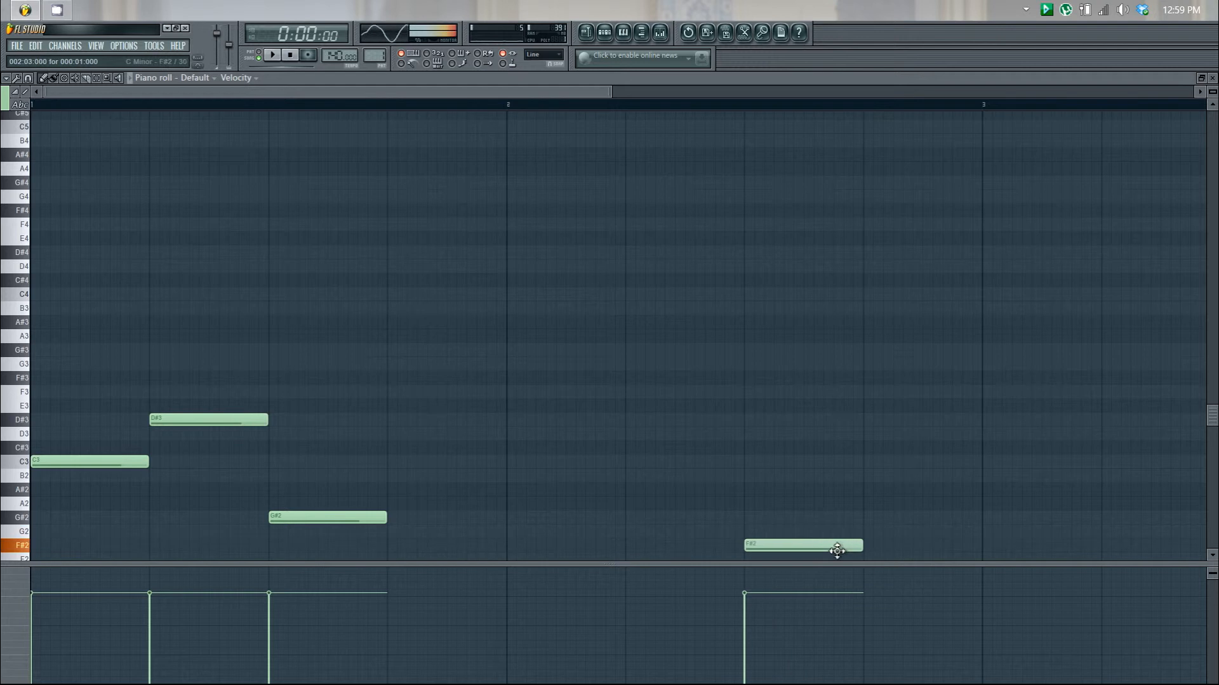
pyautogui.click(868, 552)
pyautogui.rightClick(872, 551)
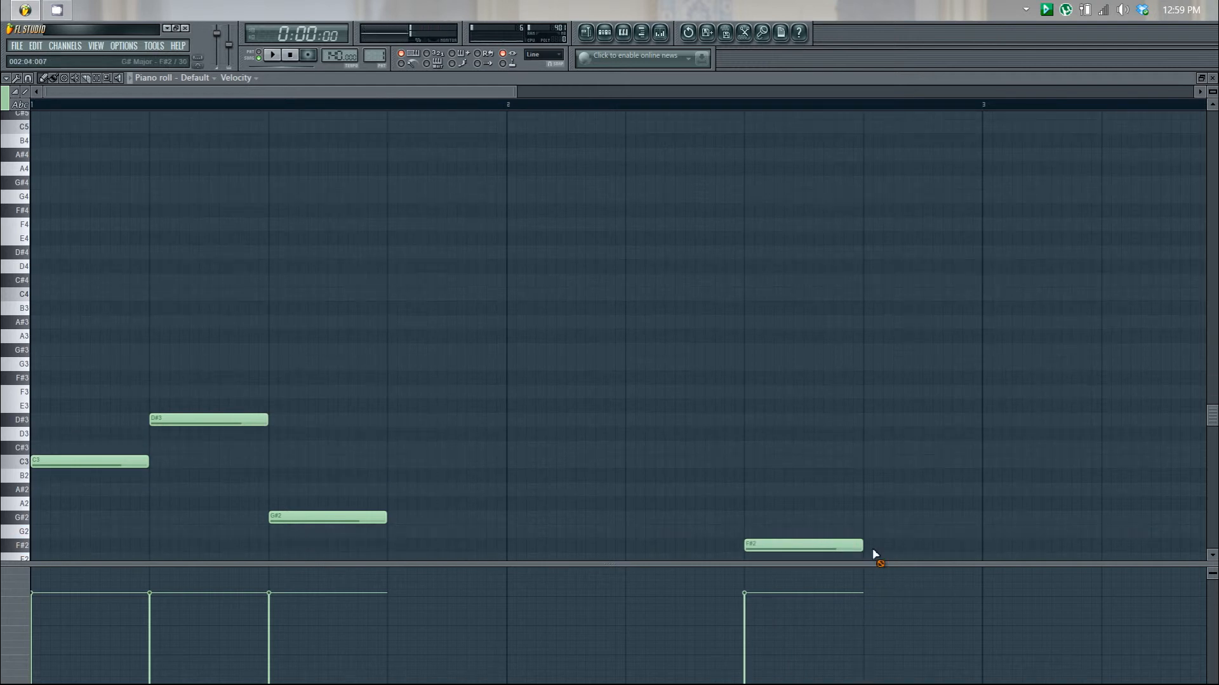
pyautogui.moveTo(863, 549); pyautogui.dragTo(981, 550)
pyautogui.moveTo(340, 516); pyautogui.dragTo(743, 514)
# Move the D#3 note to beat 3 of bar 1 and lengthen it and the C3 note to two beats each
pyautogui.moveTo(189, 422); pyautogui.dragTo(292, 430)
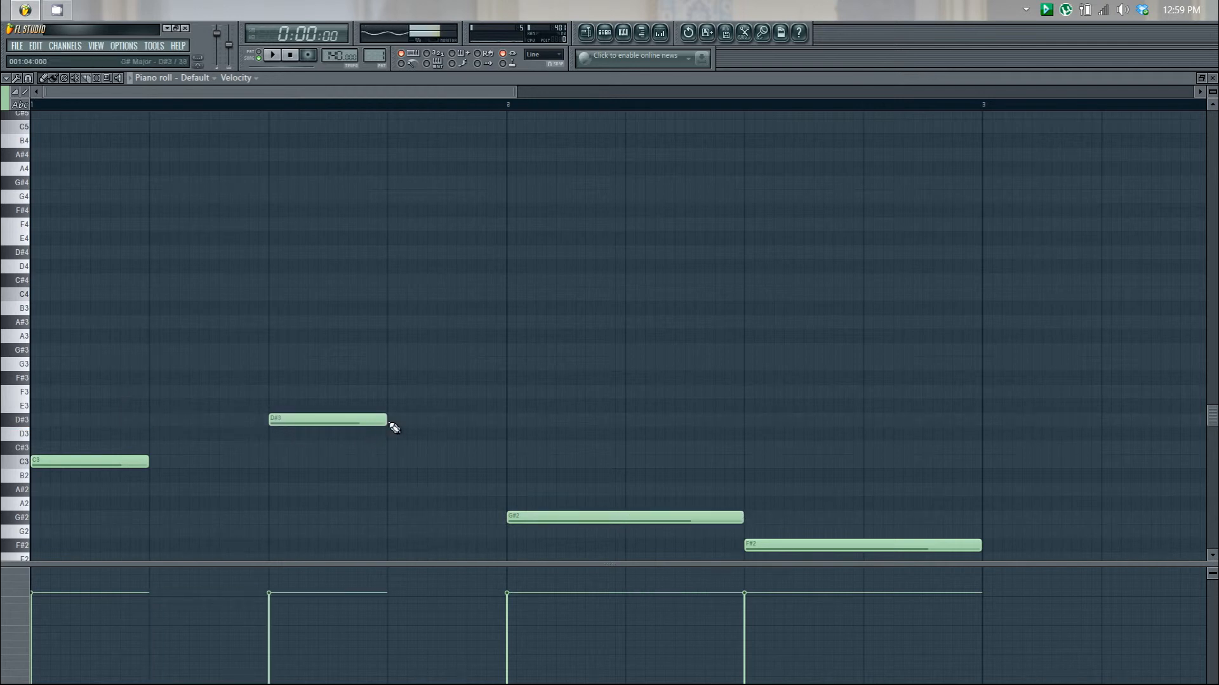
pyautogui.moveTo(388, 424); pyautogui.dragTo(493, 414)
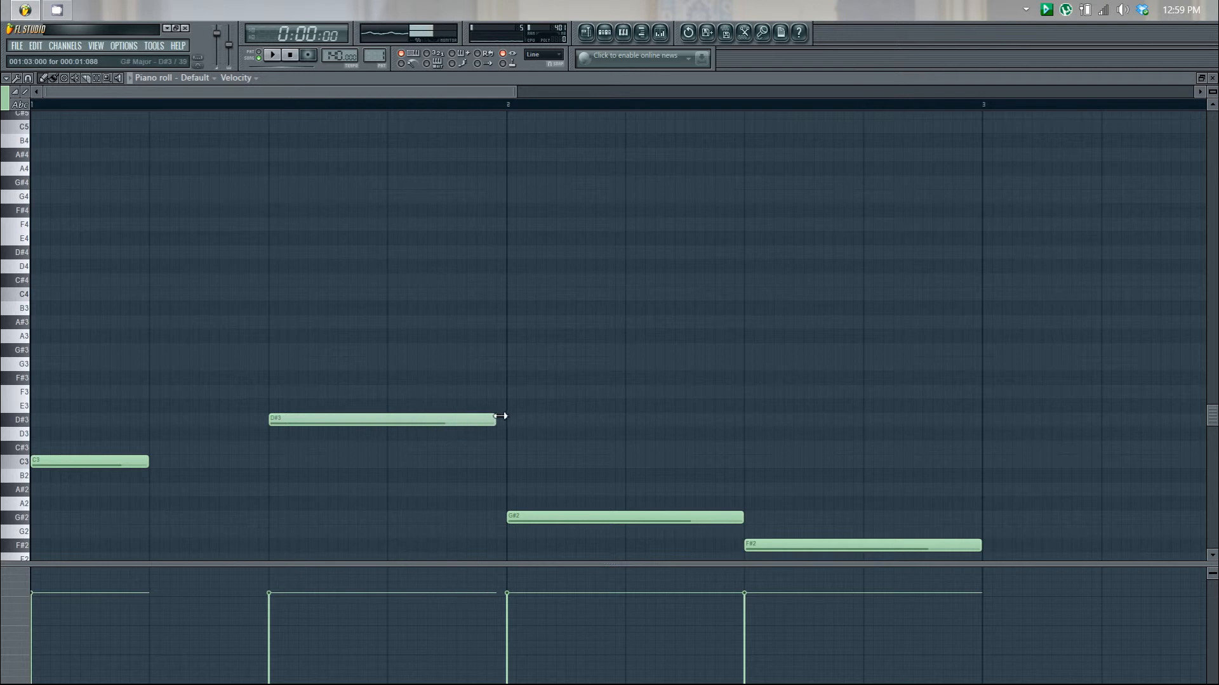
pyautogui.moveTo(148, 464); pyautogui.dragTo(268, 490)
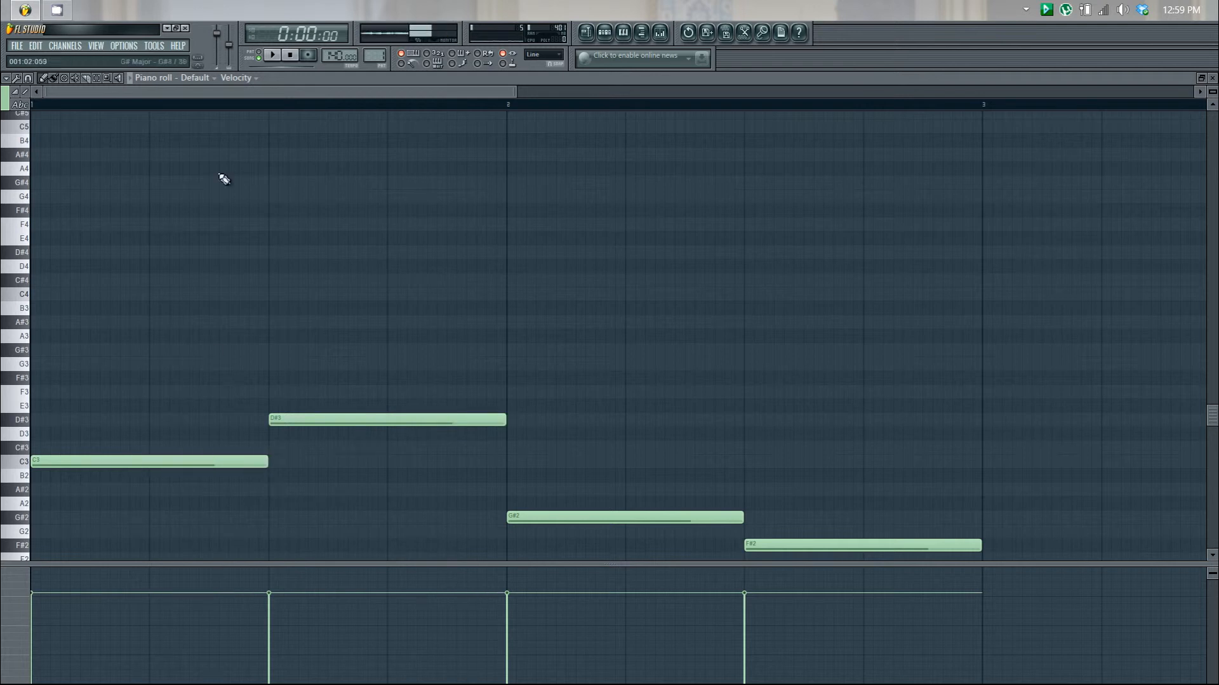
# Play back the four-note pattern, stop it and close the piano roll
pyautogui.click(272, 56)
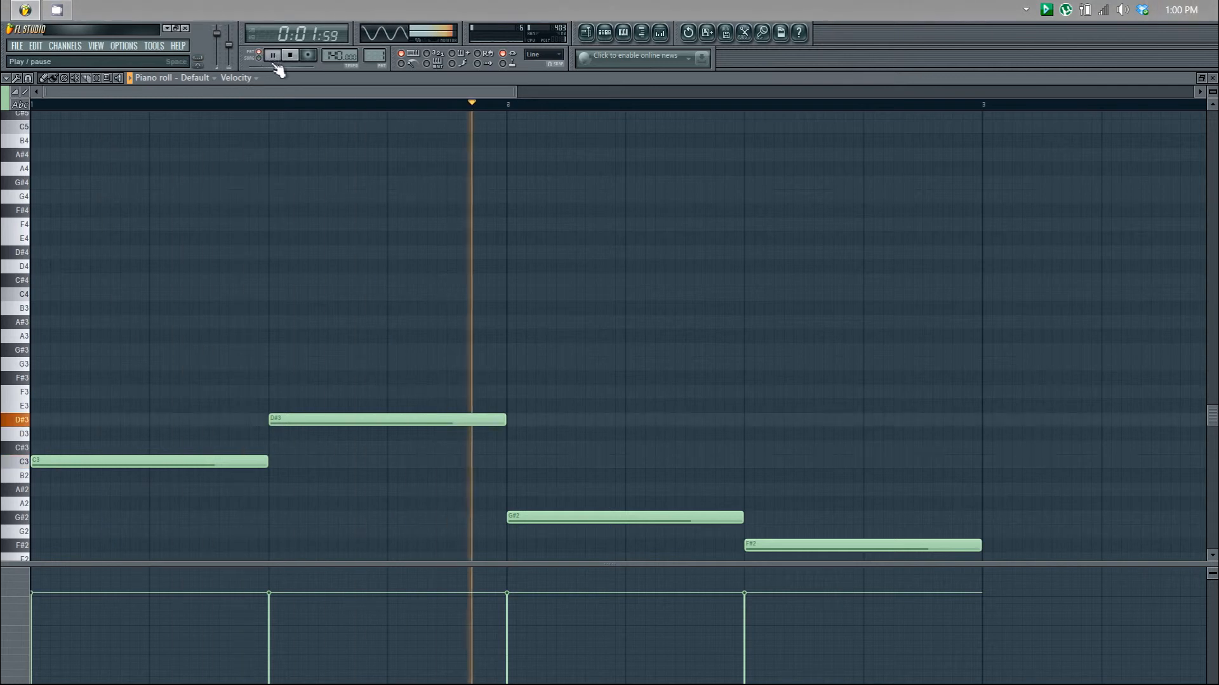
pyautogui.press('space')
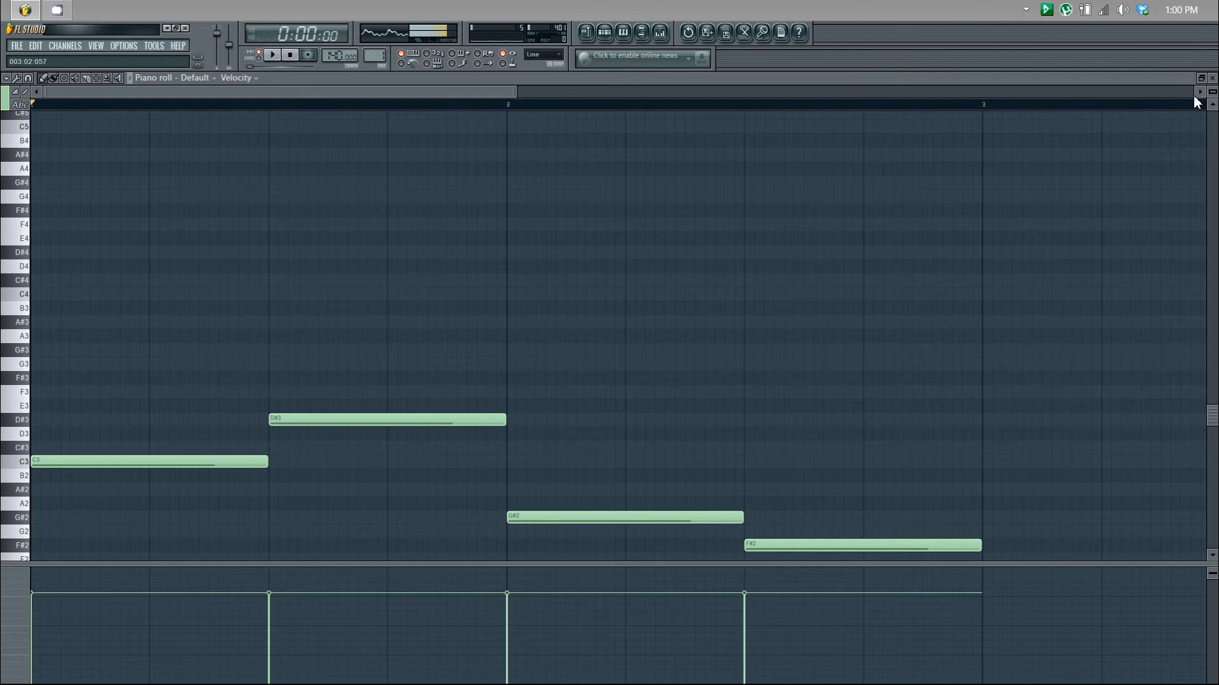
pyautogui.click(1212, 78)
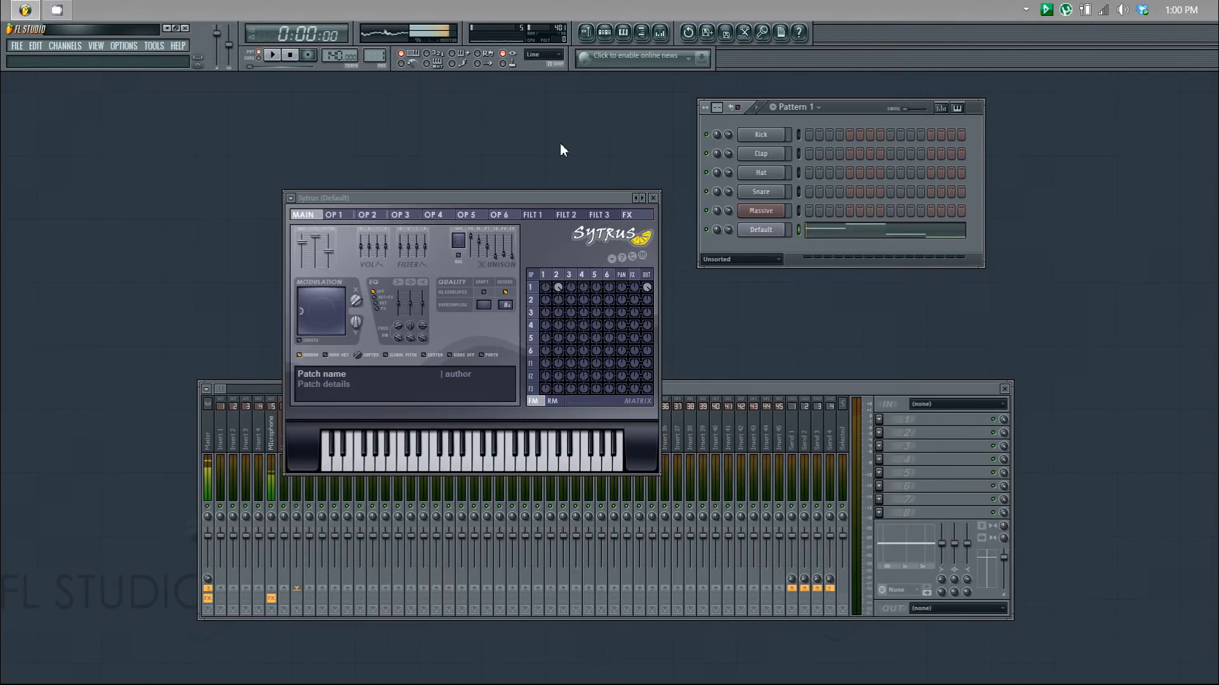
# Place Pattern 1 at bar 1 on playlist Track 1 and select its two-bar span on the timeline
pyautogui.click(586, 32)
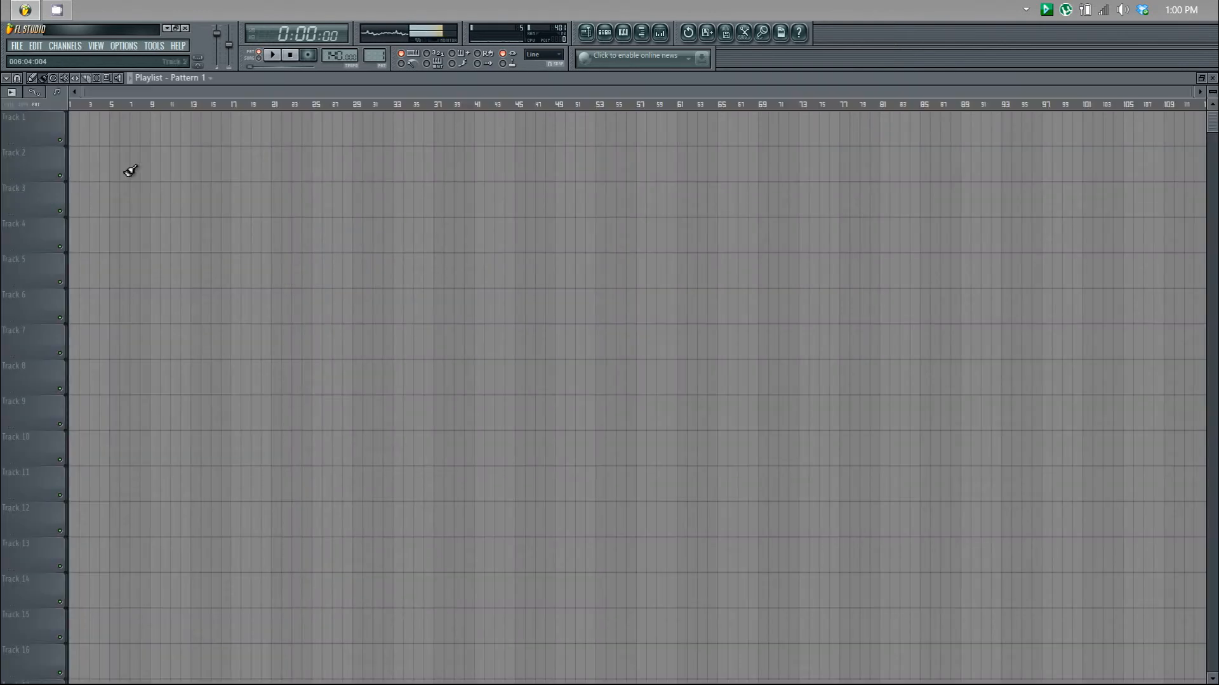
pyautogui.click(75, 135)
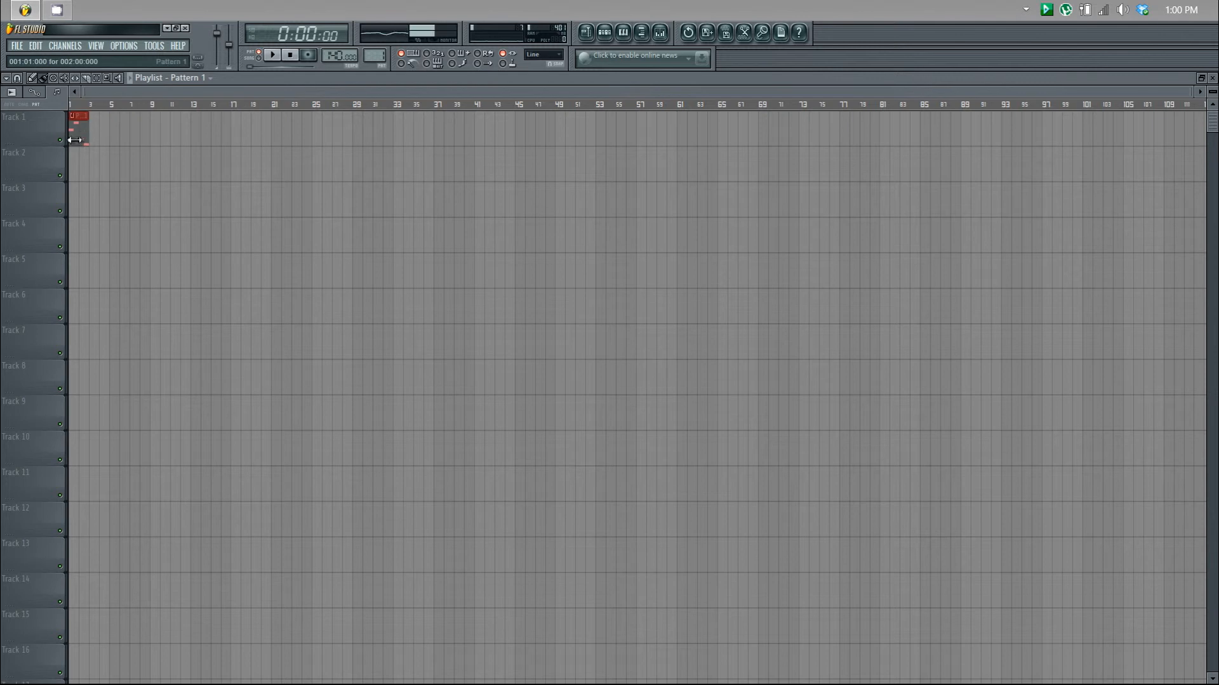
pyautogui.scroll(5, 120, 185)
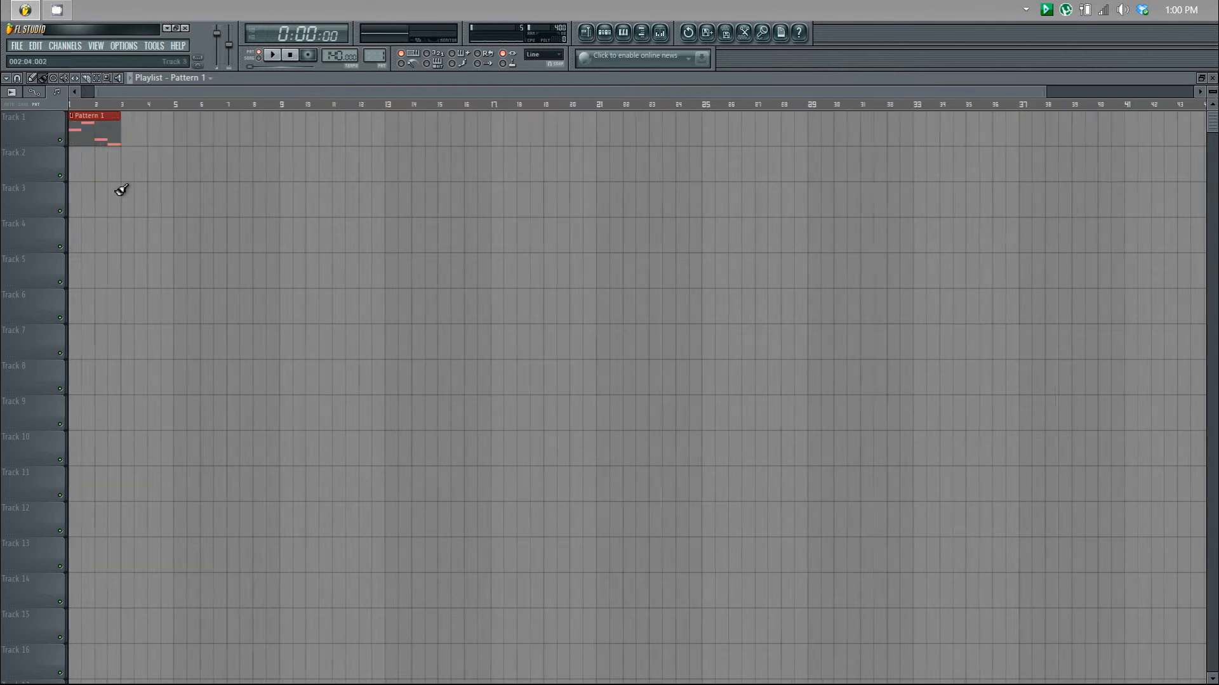
pyautogui.moveTo(244, 94); pyautogui.dragTo(52, 105)
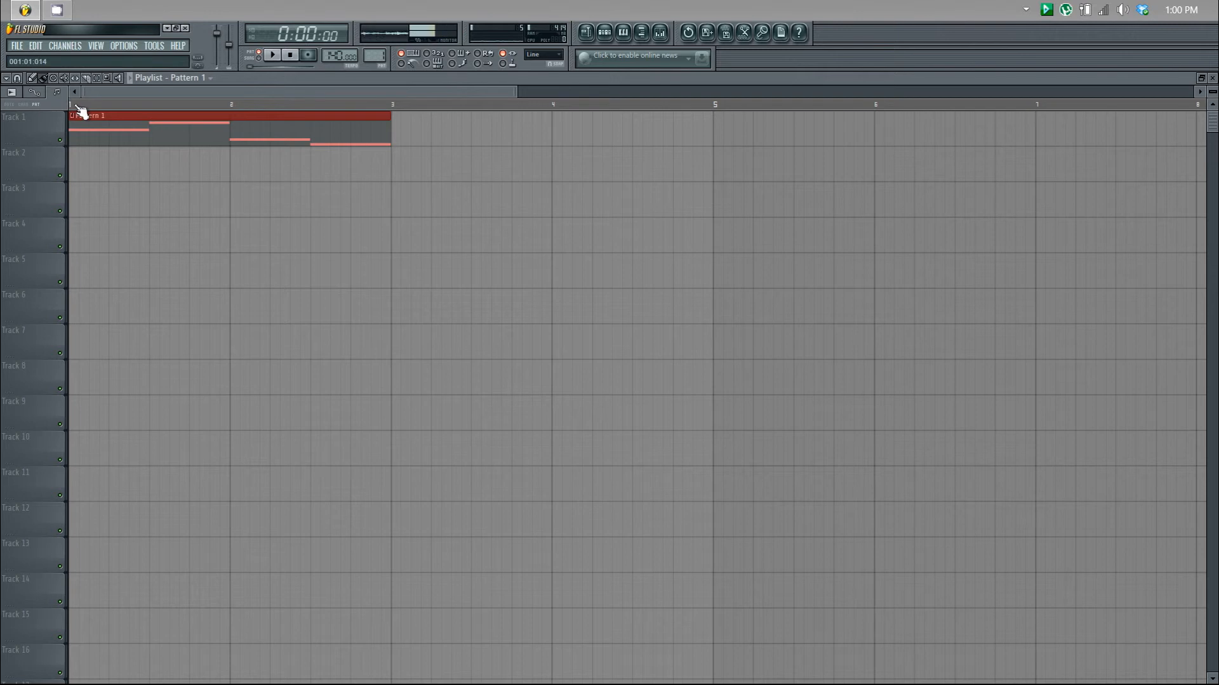
pyautogui.moveTo(74, 105); pyautogui.dragTo(389, 136)
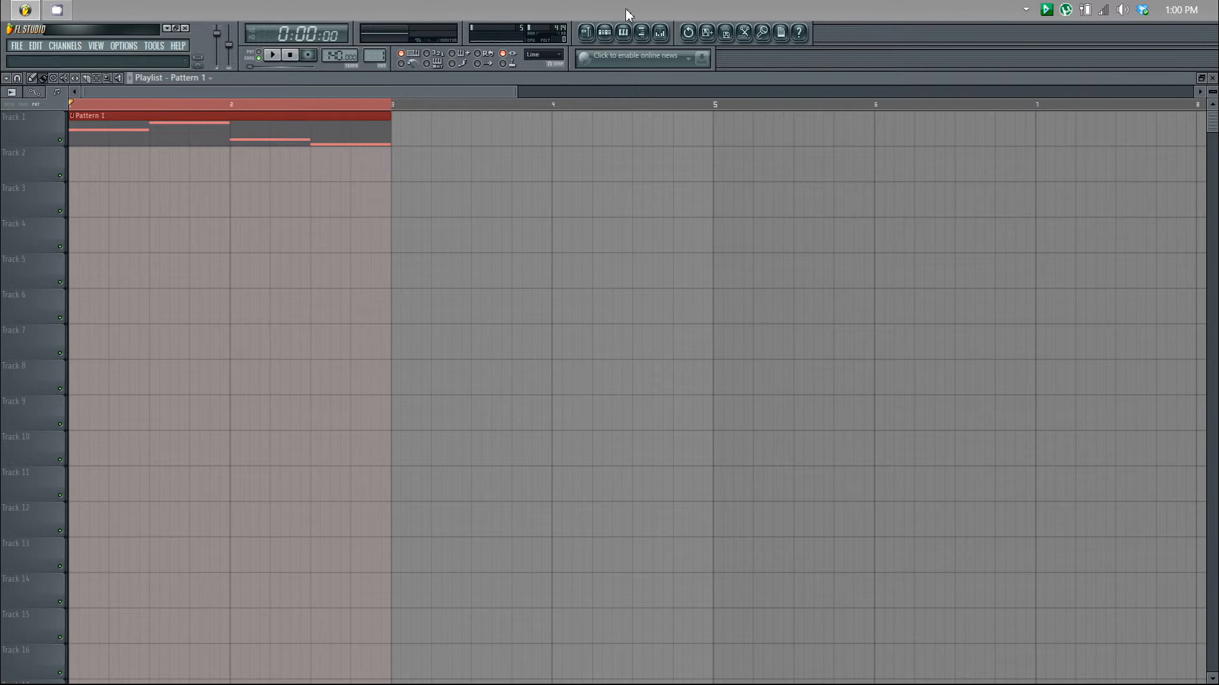
# Open the Default channel's Sytrus plugin and create an automation clip for its main Modulation X knob
pyautogui.click(604, 32)
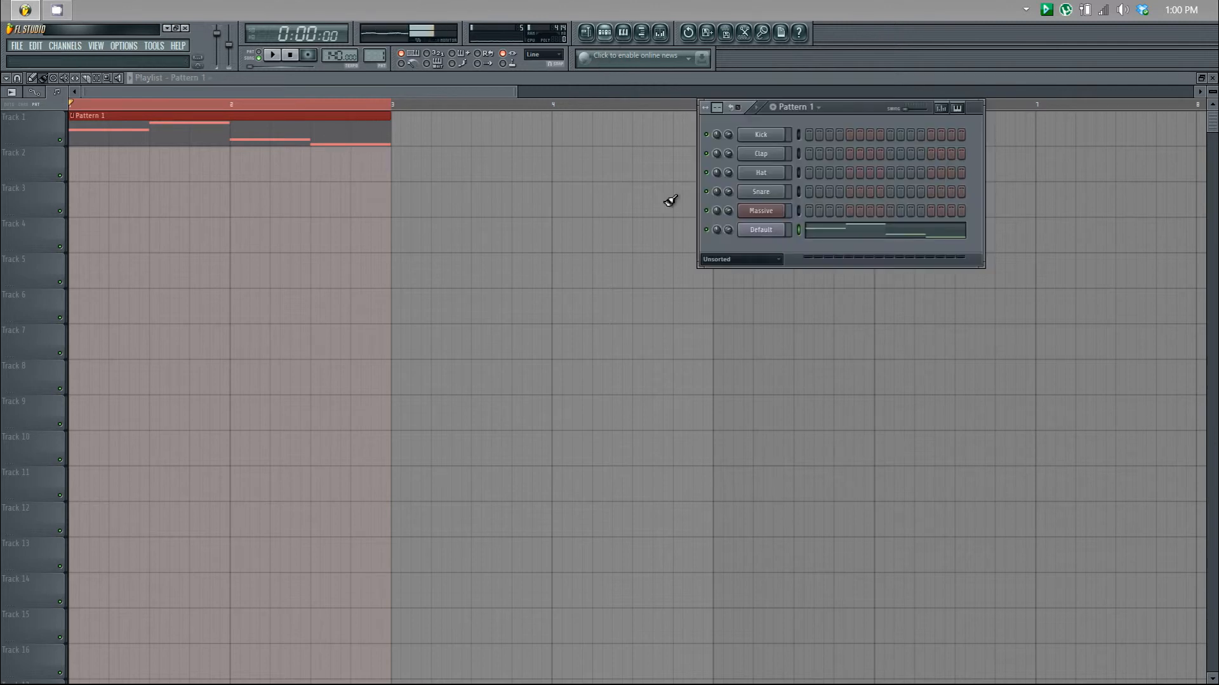
pyautogui.click(755, 231)
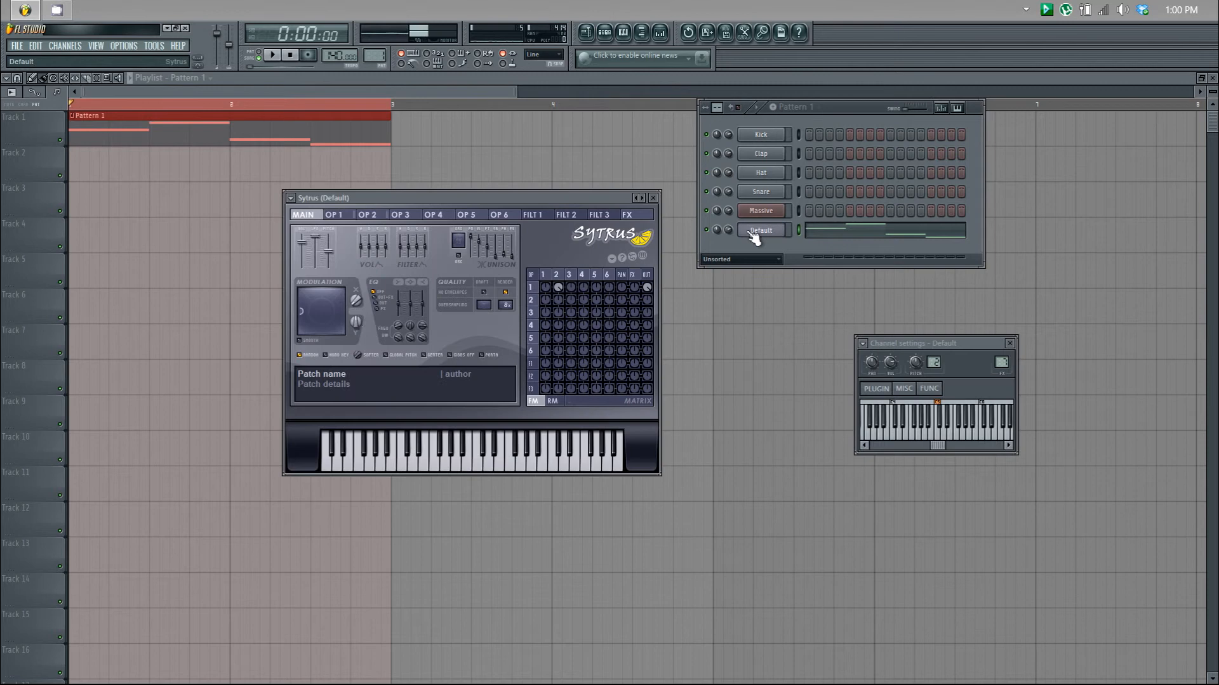
pyautogui.rightClick(355, 299)
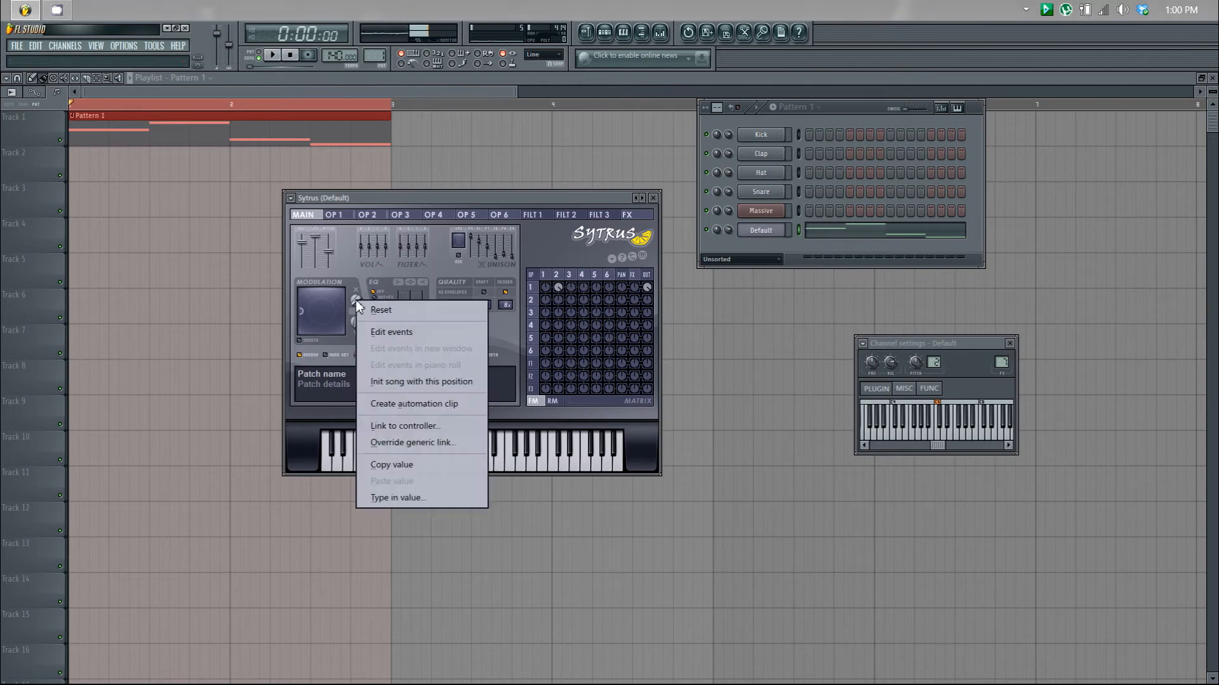
pyautogui.click(435, 405)
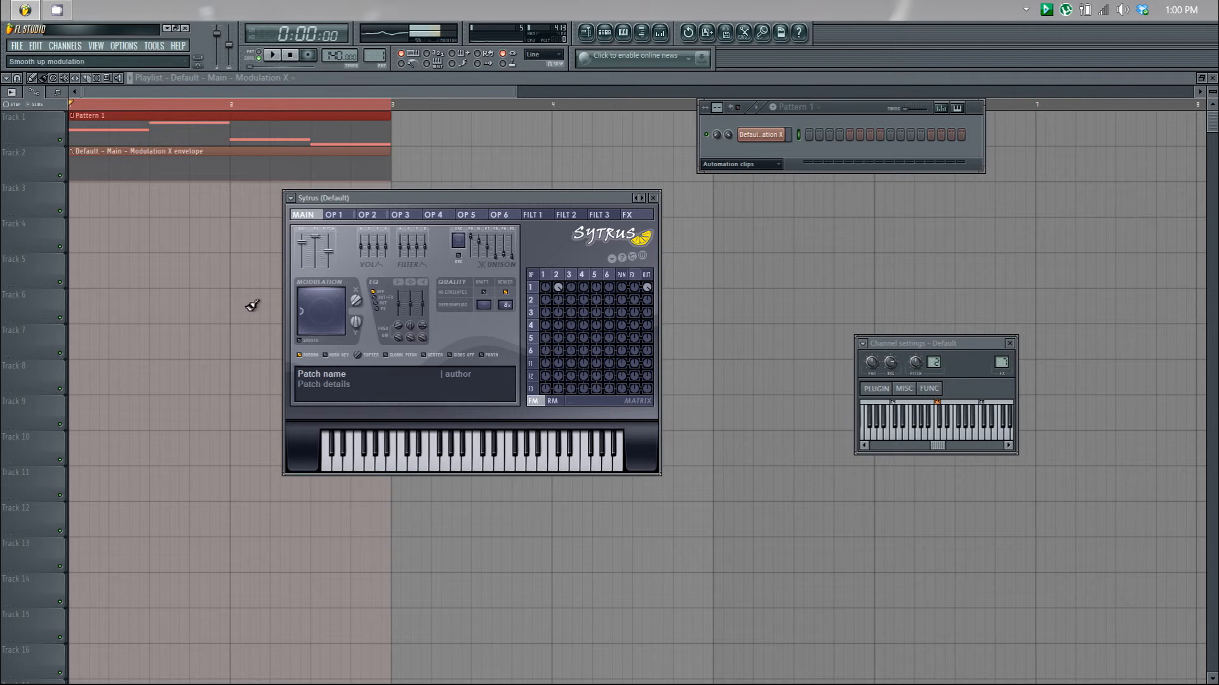
# Shape bar 1 of the Modulation X envelope with two steep ramps in beat 1 and a half-height peak at beat 3, falling by beat 4
pyautogui.click(91, 171)
pyautogui.rightClick(99, 180)
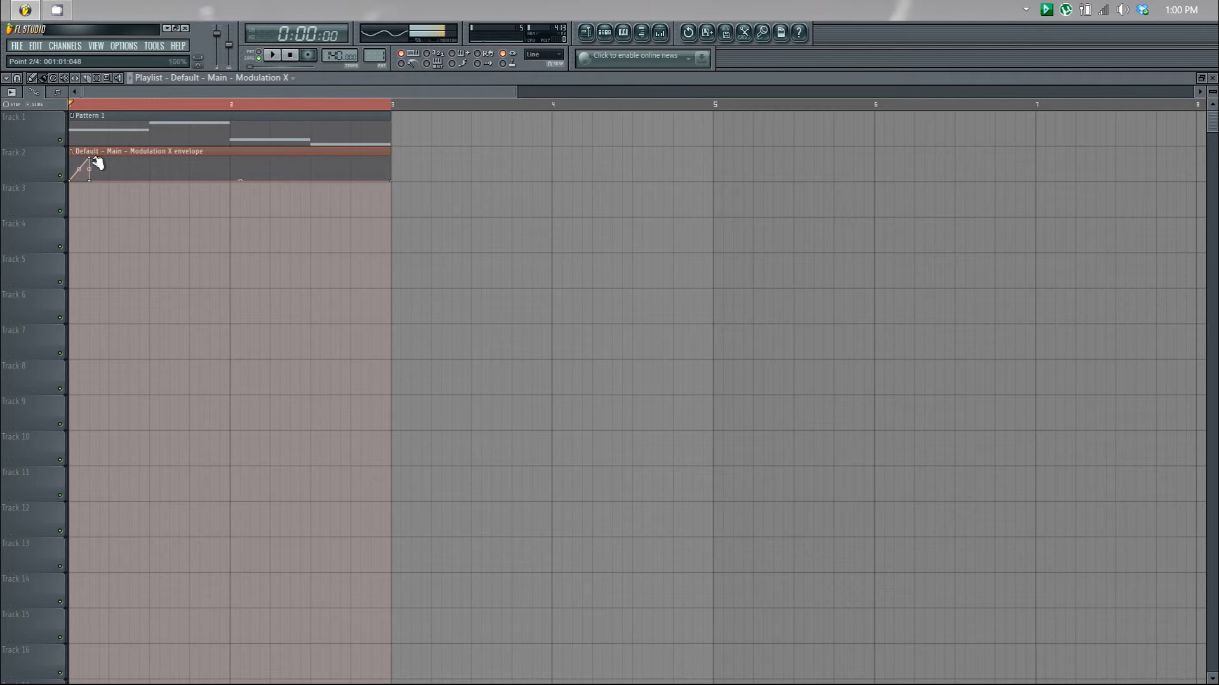
pyautogui.rightClick(114, 159)
pyautogui.rightClick(116, 177)
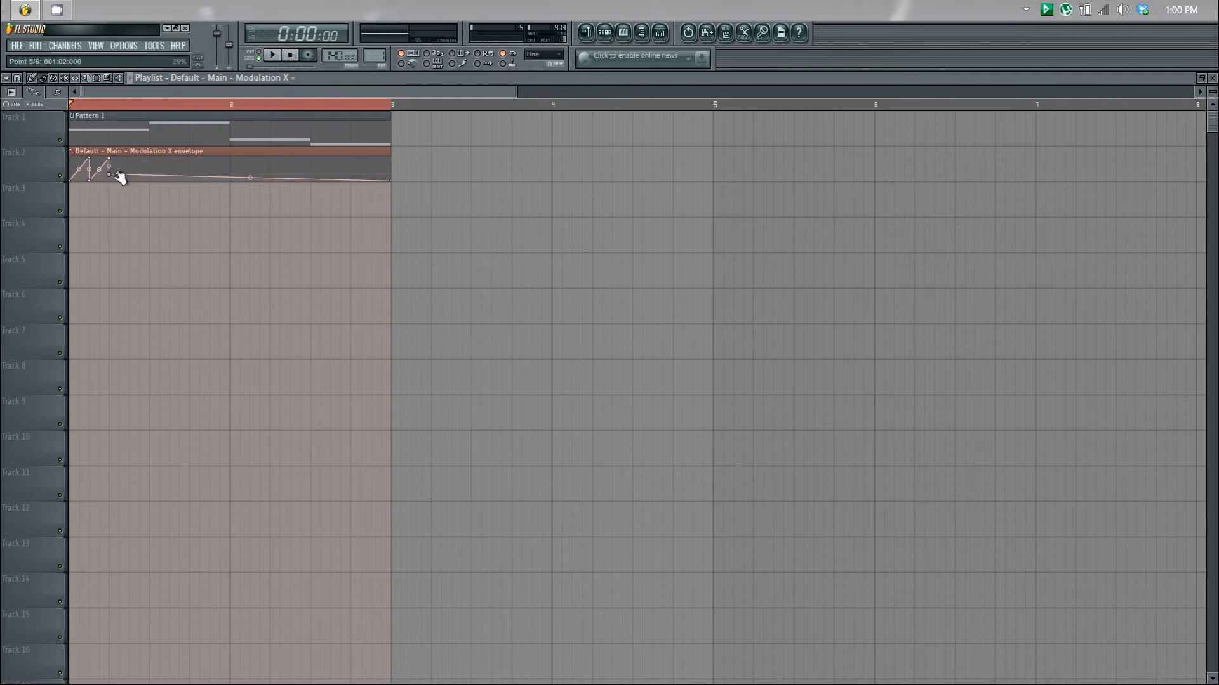
pyautogui.rightClick(153, 169)
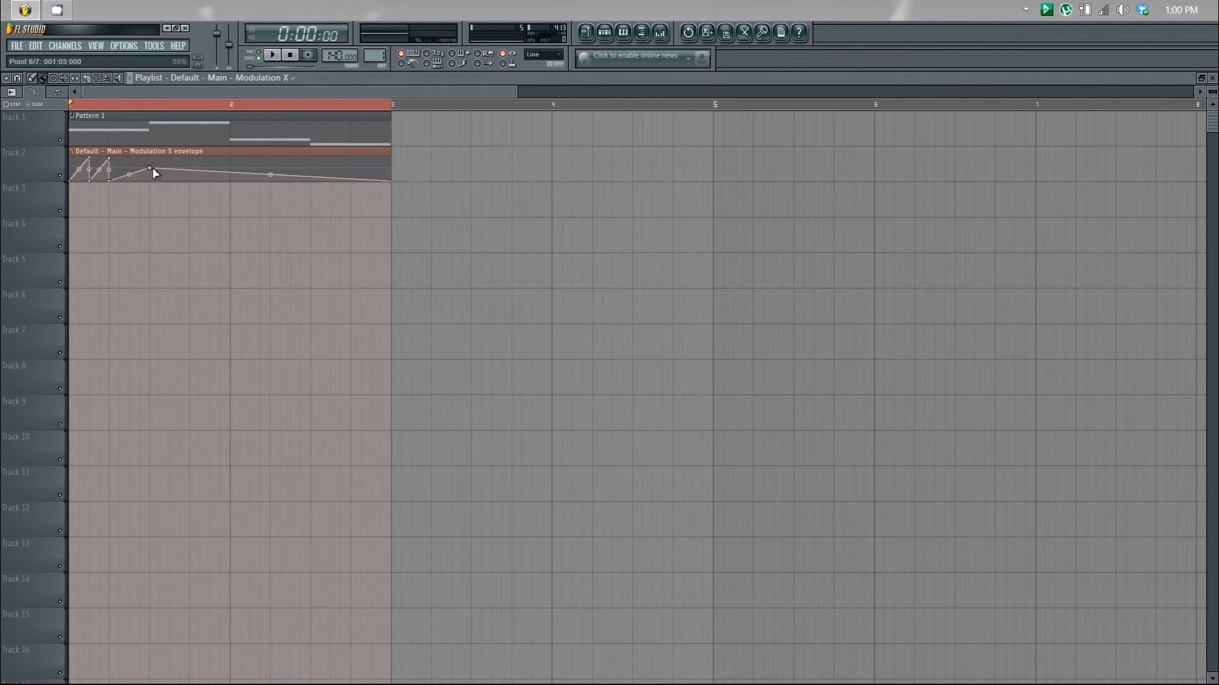
pyautogui.rightClick(190, 182)
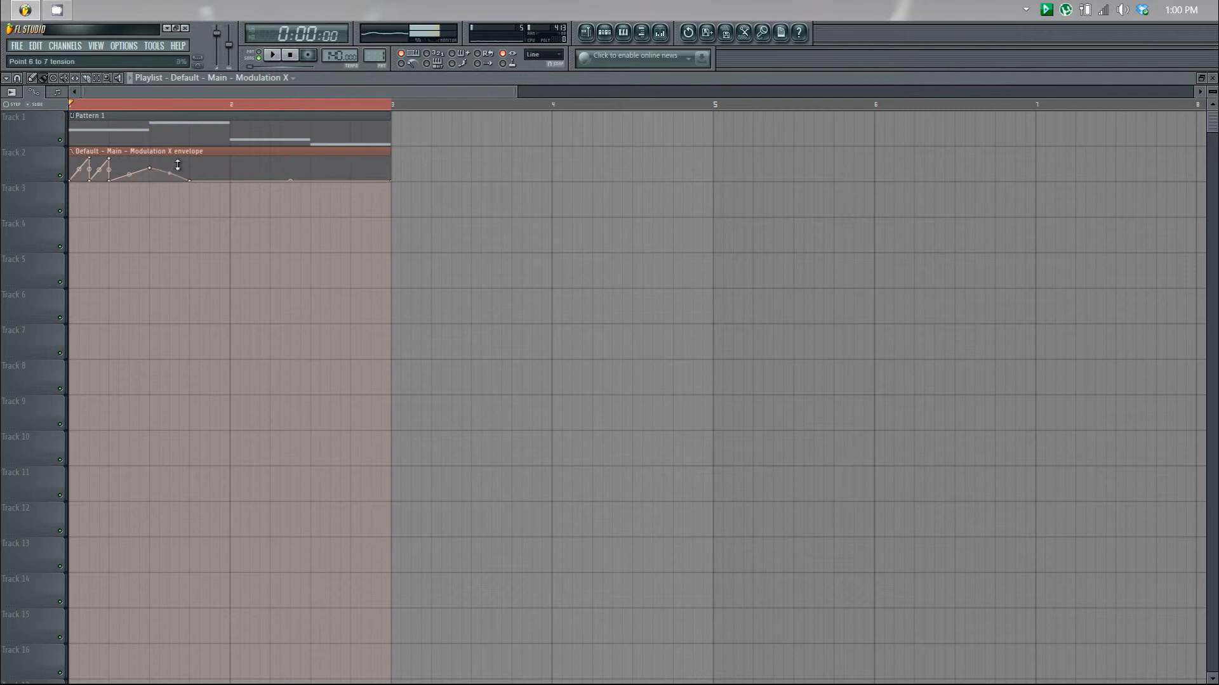
# Continue the Modulation X envelope with a tall peak late in bar 1, a slow low rise to mid bar 2, and a second peak before beat 4
pyautogui.rightClick(210, 158)
pyautogui.rightClick(230, 176)
pyautogui.rightClick(300, 171)
pyautogui.rightClick(311, 177)
pyautogui.rightClick(340, 162)
pyautogui.rightClick(351, 177)
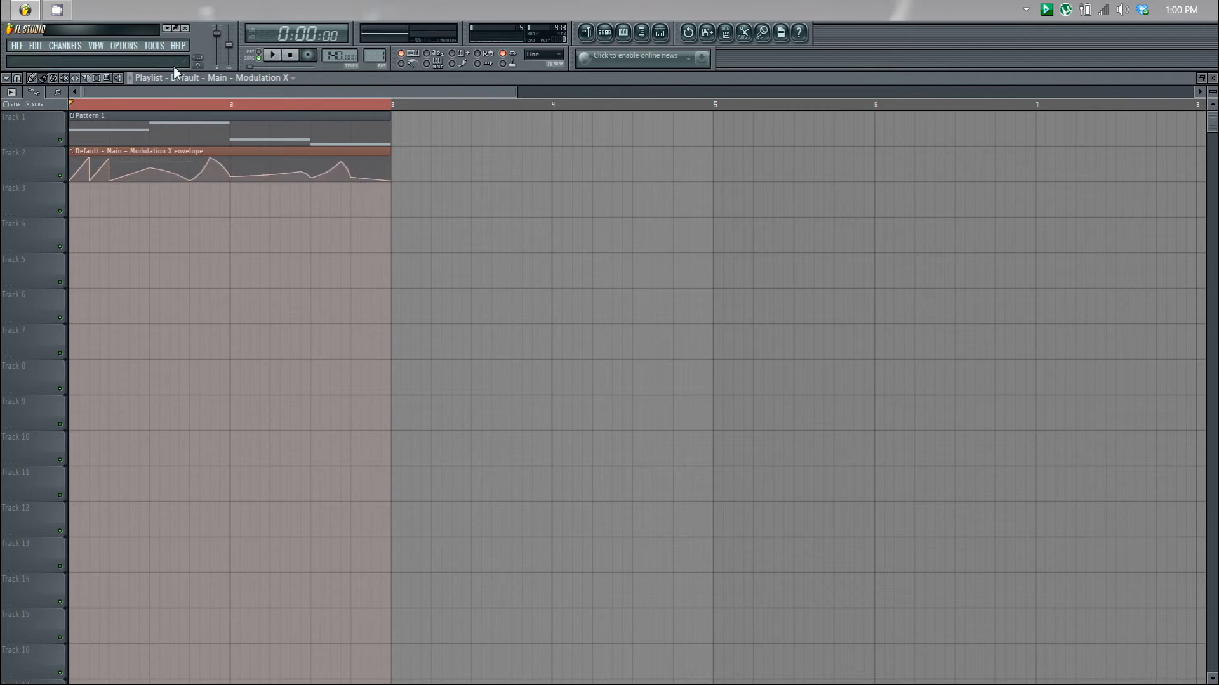
# Play back the automated pattern, stop it and close the playlist
pyautogui.click(272, 55)
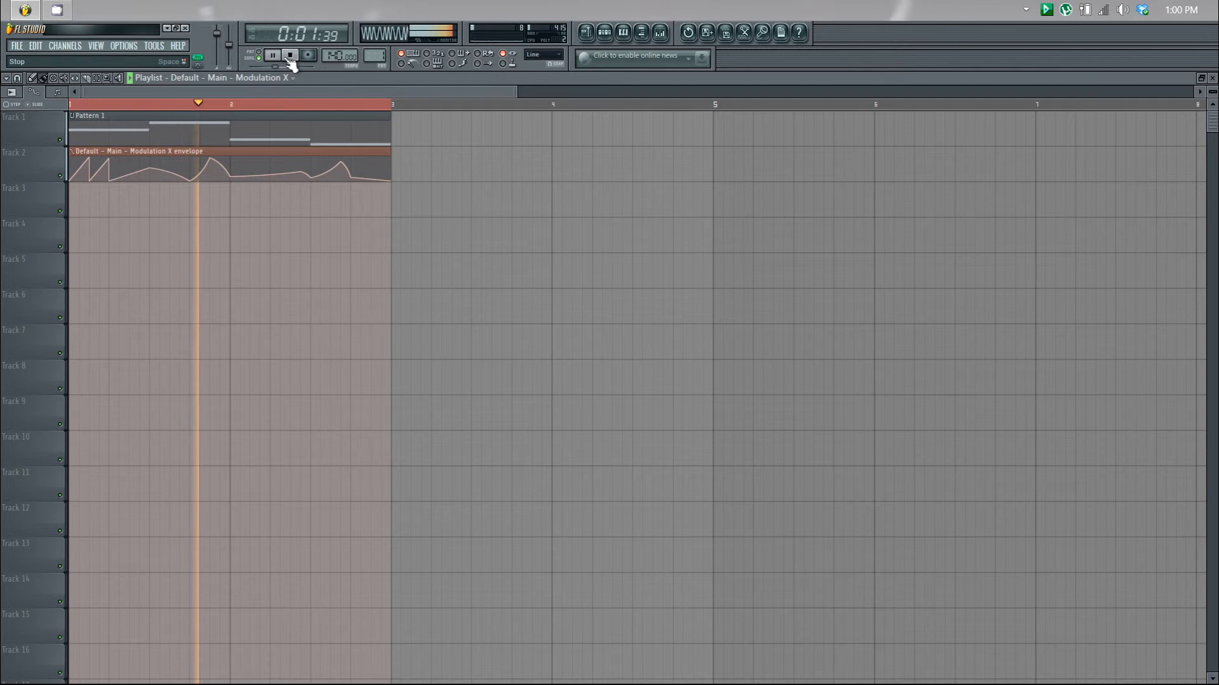
pyautogui.click(291, 56)
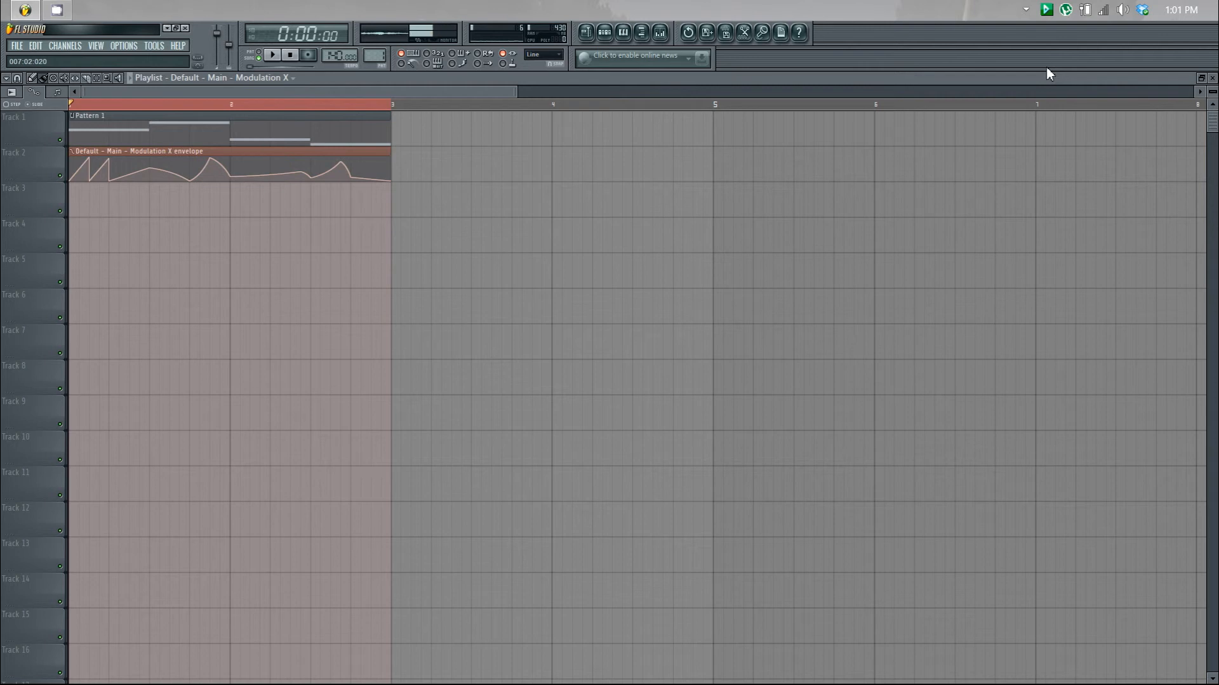
pyautogui.click(1214, 79)
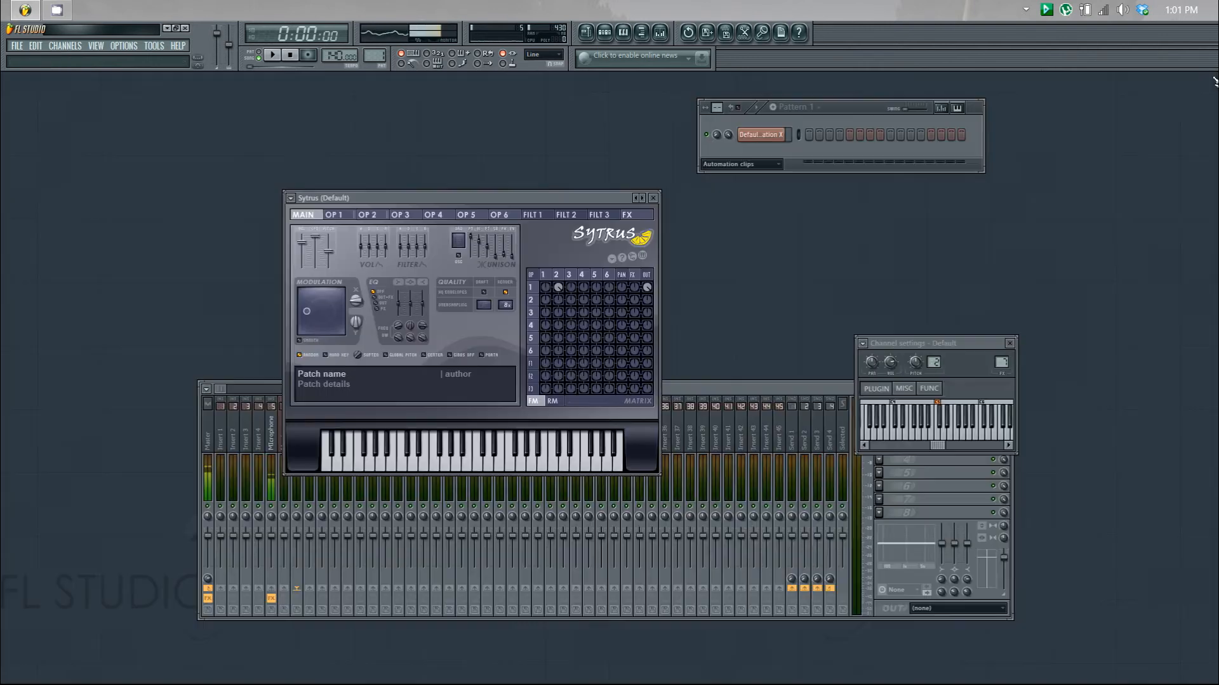
# Show the Unsorted channels, open the Massive plugin and set its Filter 1 type to Lowpass 4
pyautogui.click(762, 163)
pyautogui.click(725, 217)
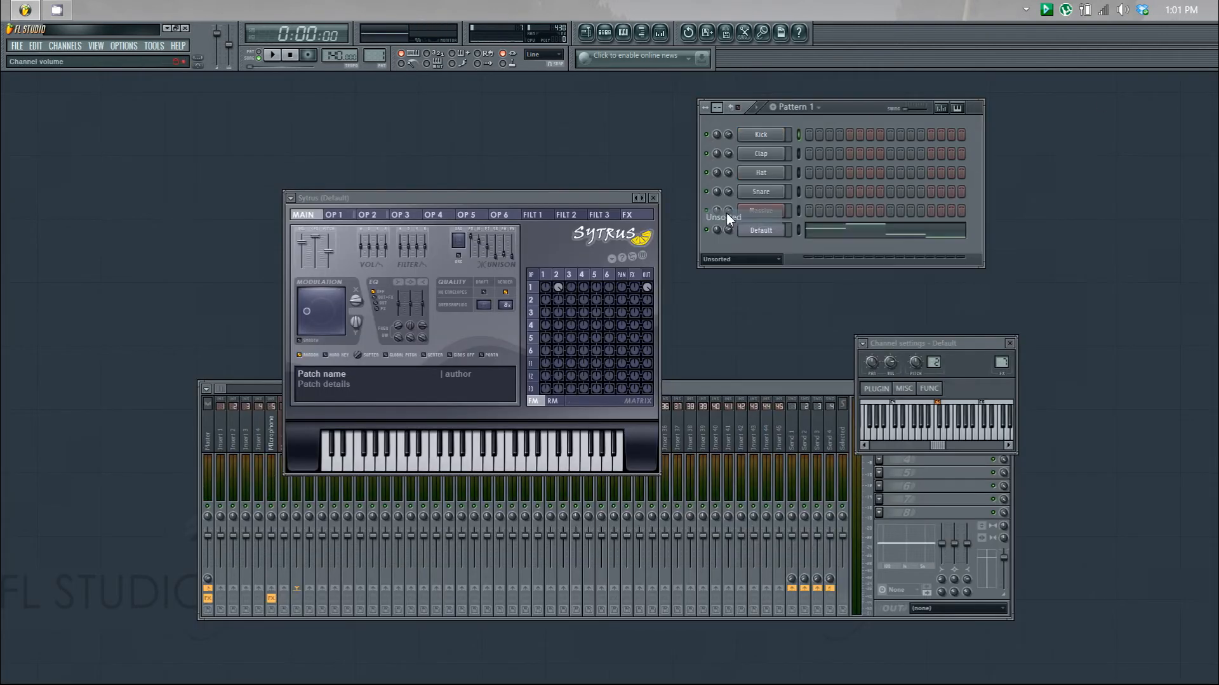
pyautogui.click(765, 212)
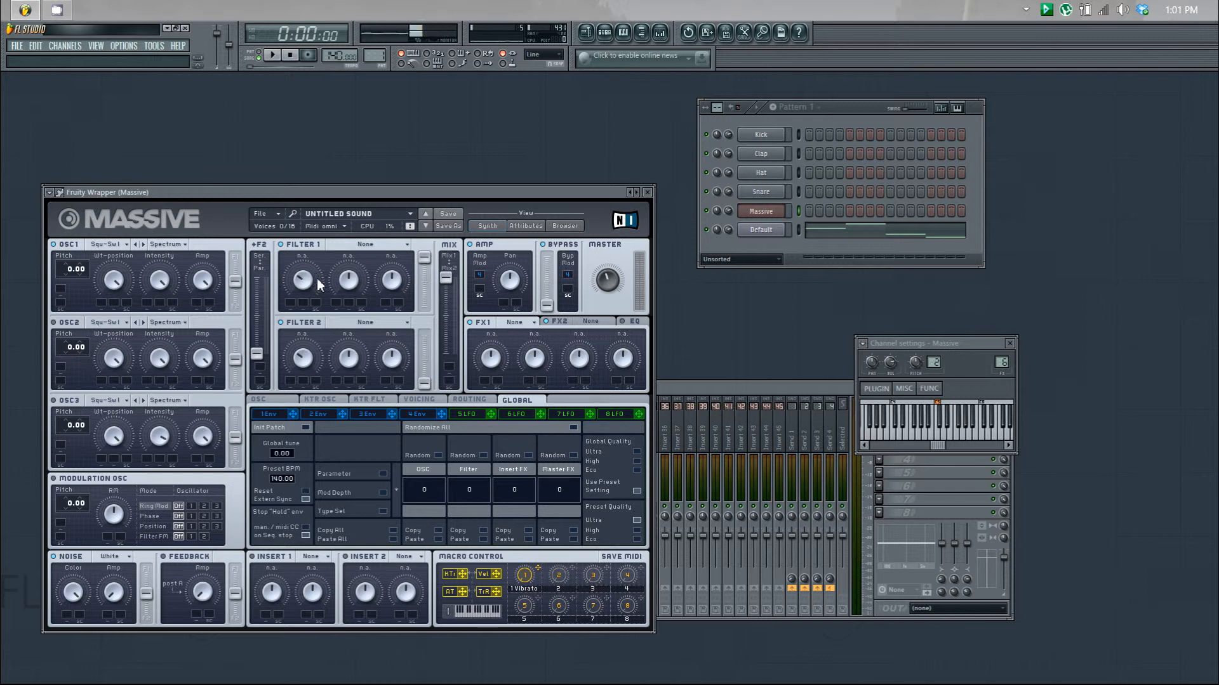
pyautogui.click(348, 248)
pyautogui.click(348, 253)
# Link Massive's Filter 1 cutoff to the internal controller Default - Main - Modulation X, and test it with a short playback
pyautogui.rightClick(305, 283)
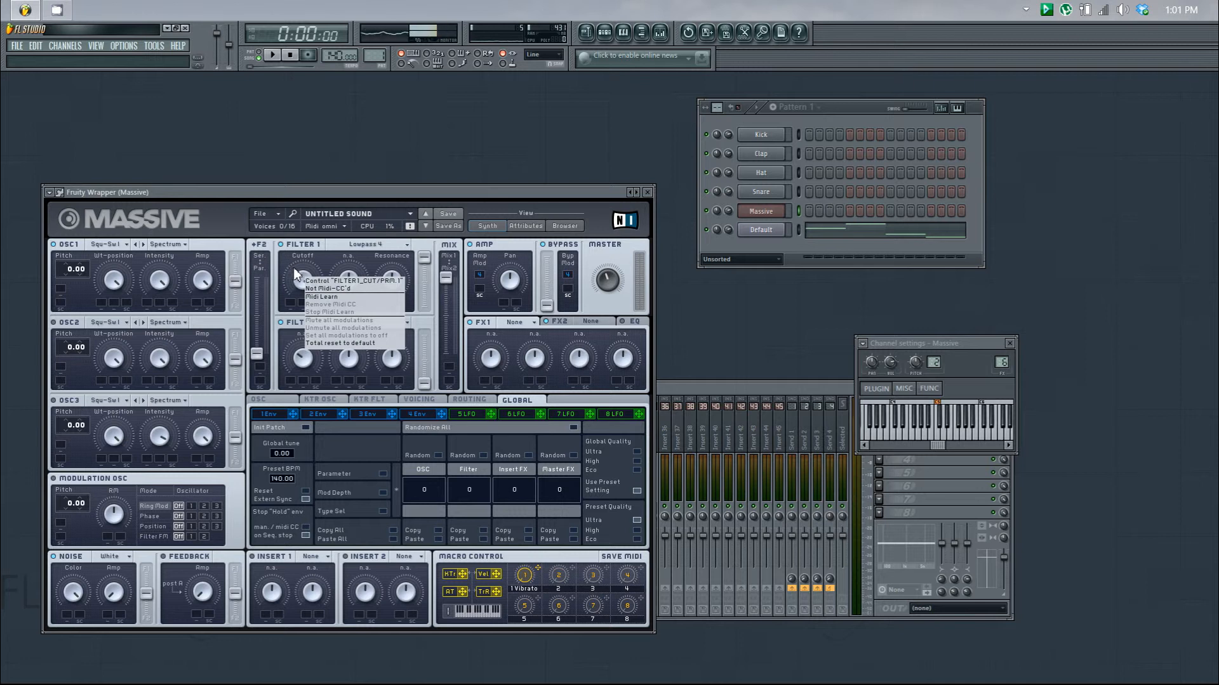
pyautogui.click(290, 273)
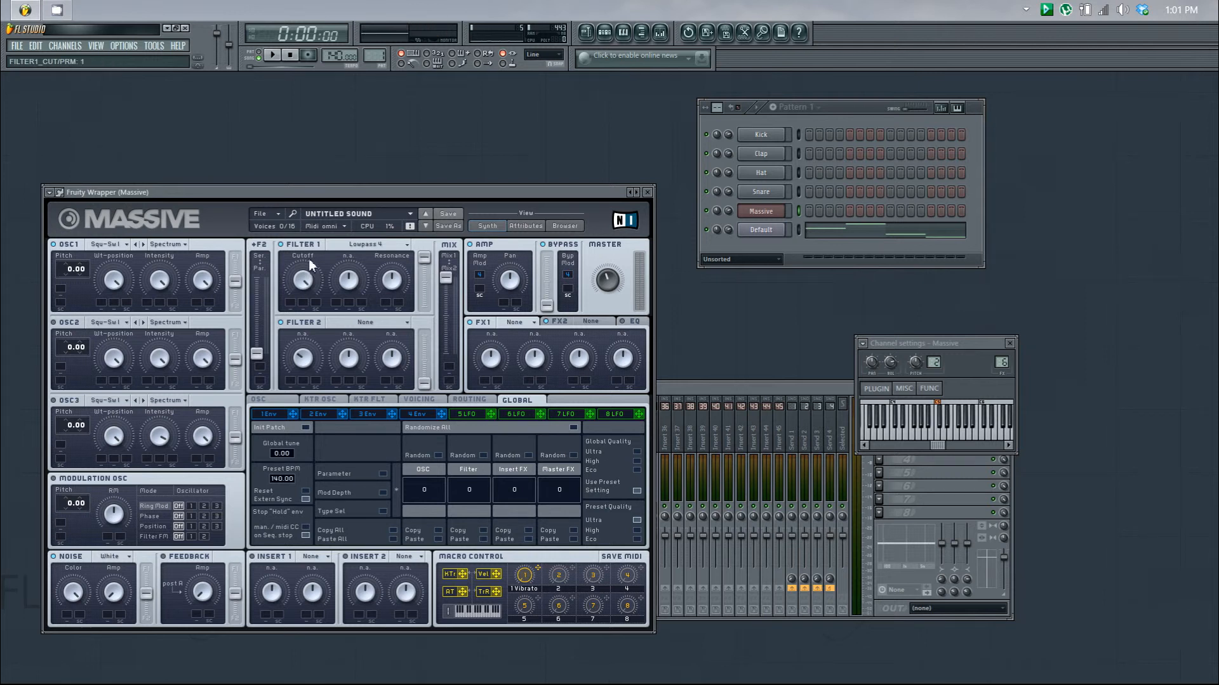
pyautogui.click(153, 46)
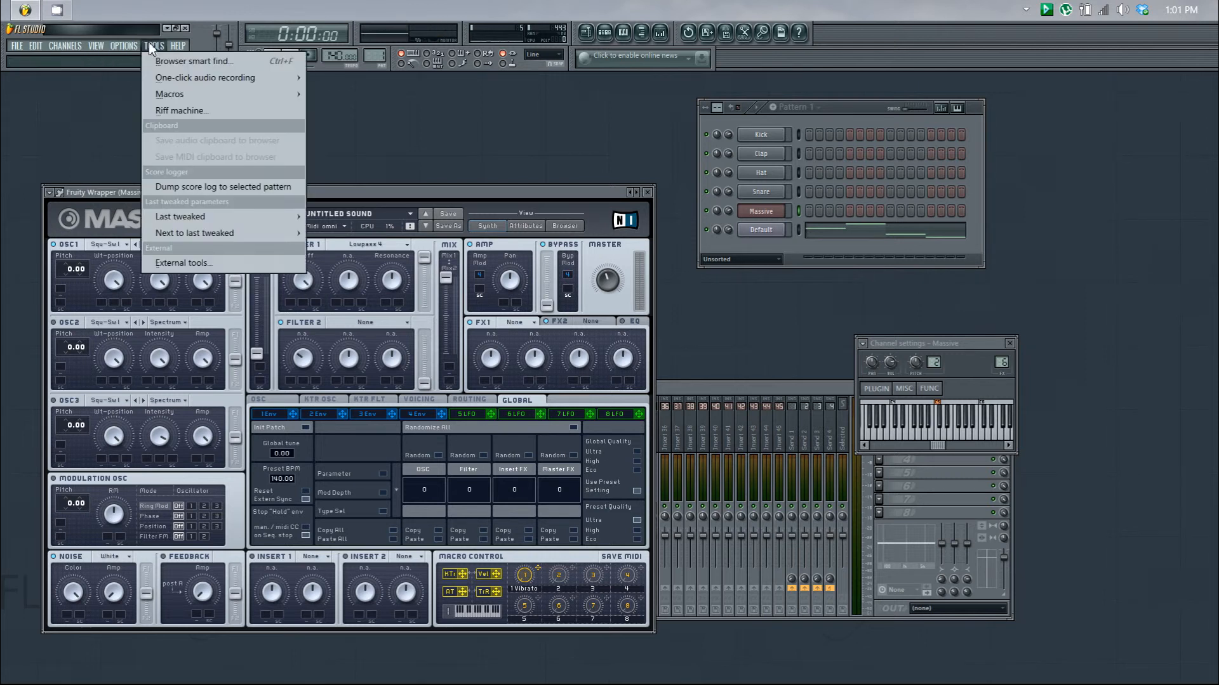
pyautogui.moveTo(216, 219)
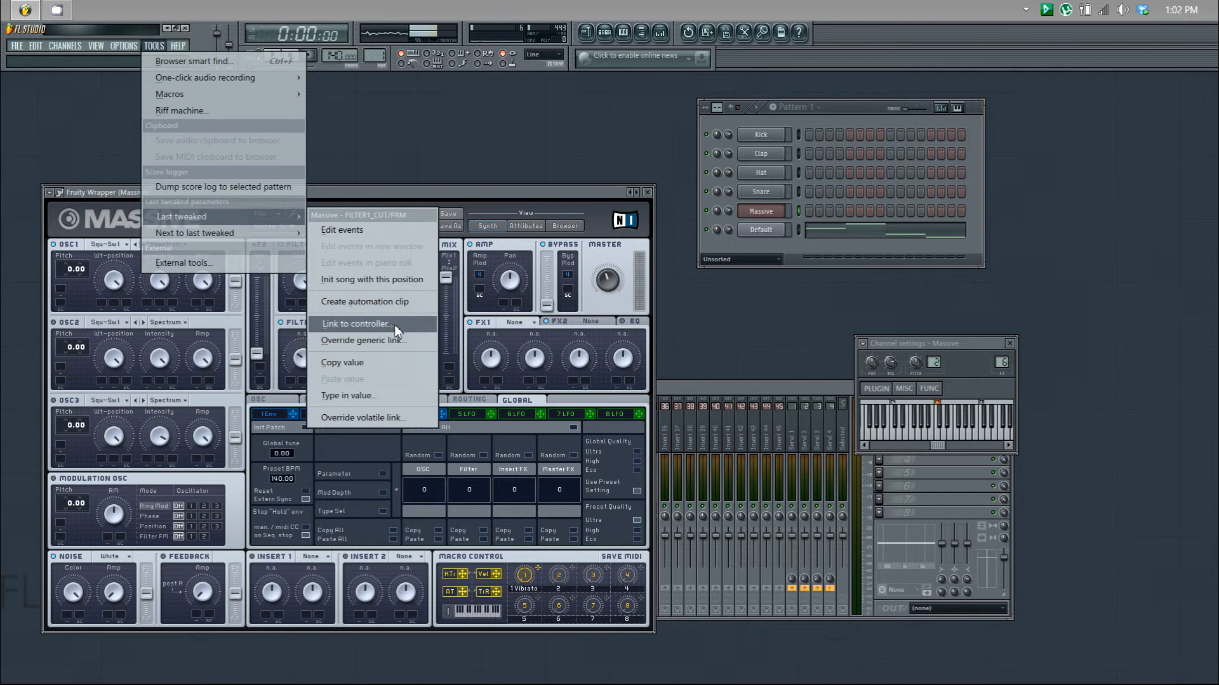
pyautogui.click(394, 325)
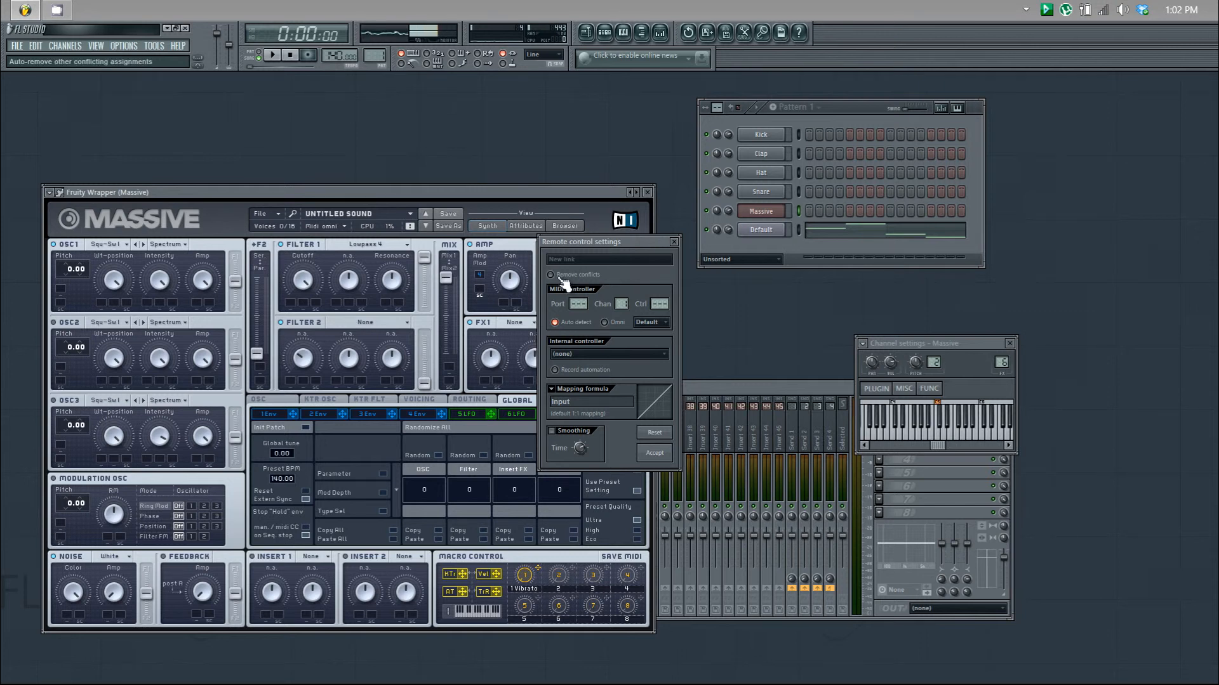
pyautogui.click(608, 355)
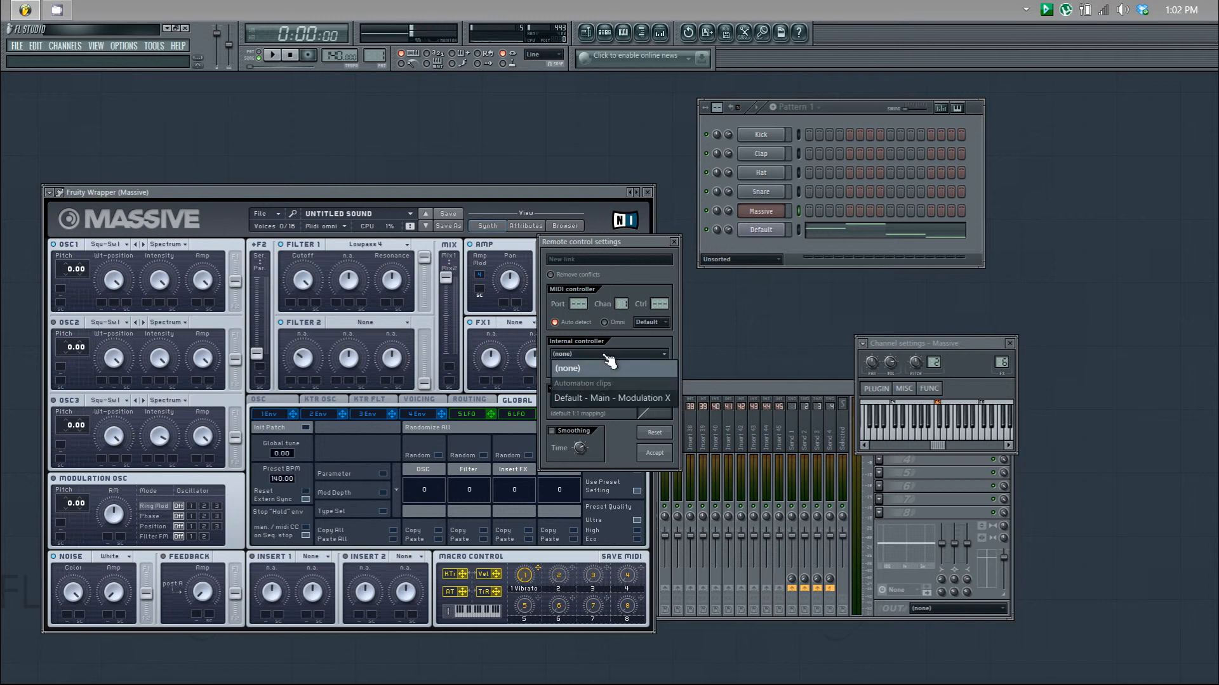
pyautogui.click(607, 398)
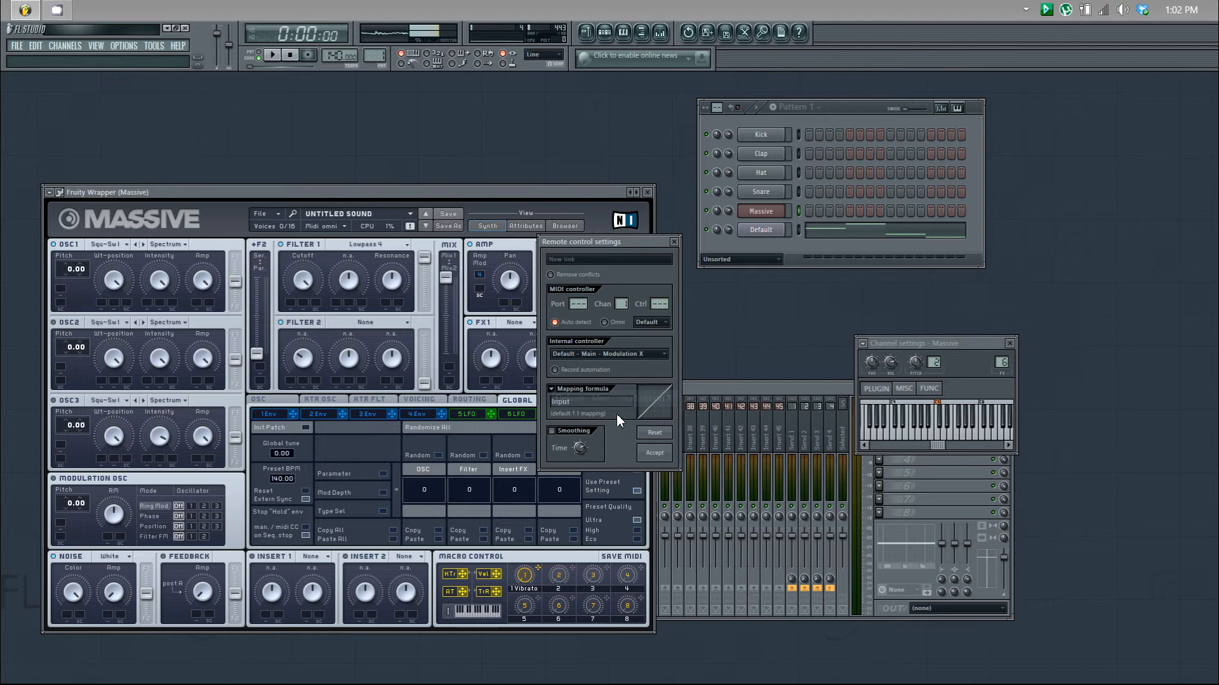
pyautogui.click(654, 452)
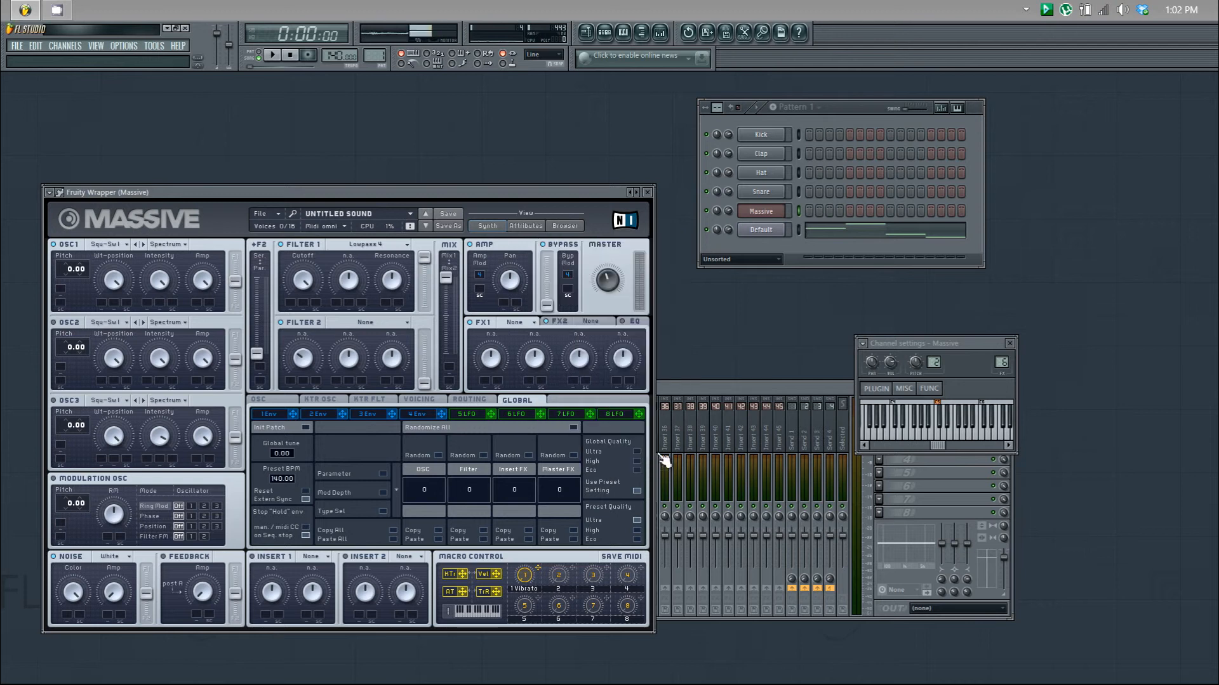
pyautogui.click(274, 56)
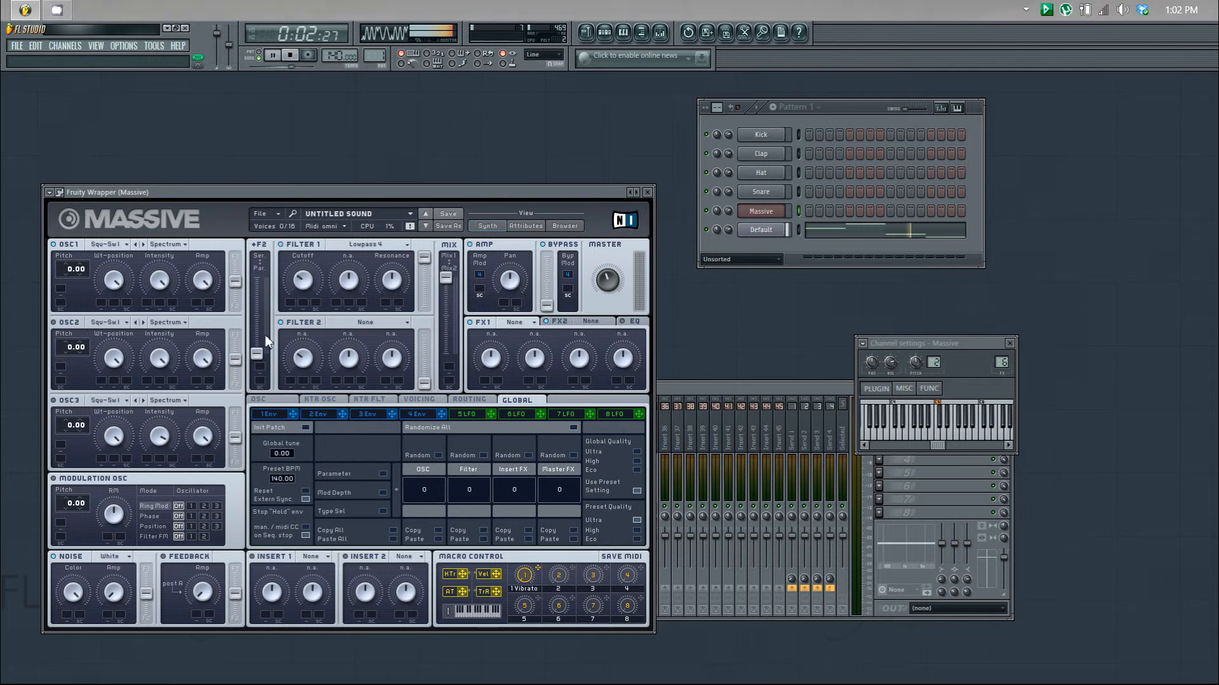
pyautogui.click(291, 55)
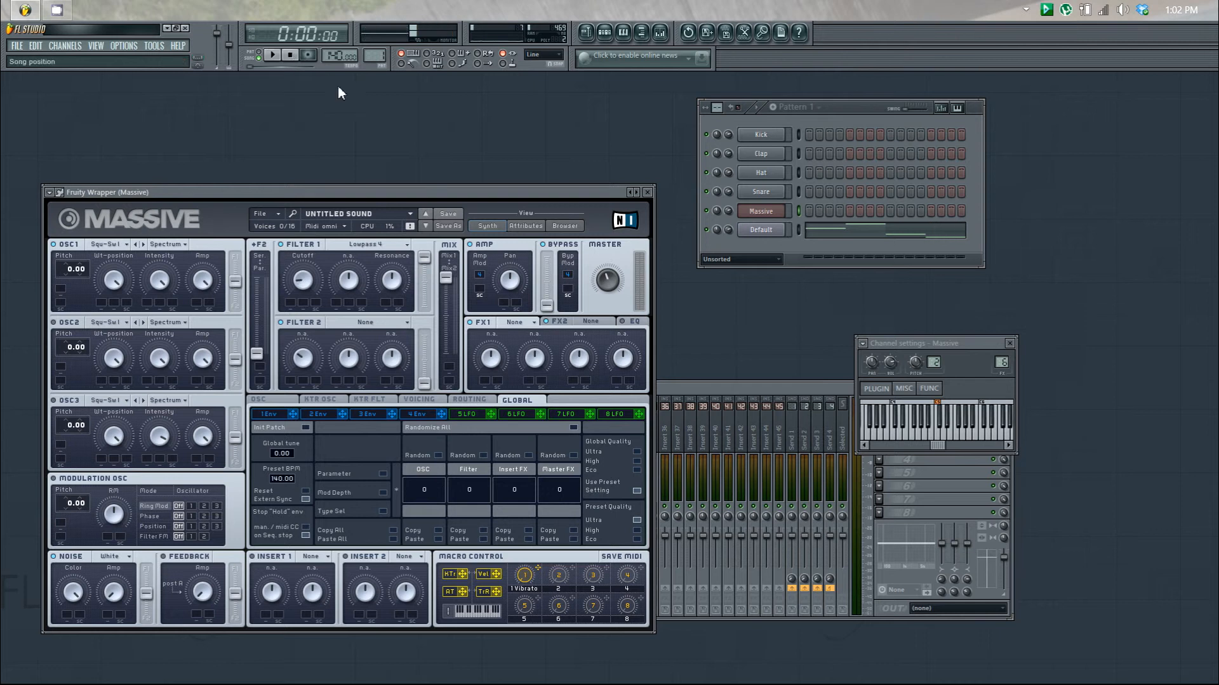
# Copy all notes from the Default channel's piano roll and paste them into the Massive channel's piano roll
pyautogui.click(848, 236)
pyautogui.hotkey('ctrl', 'a')
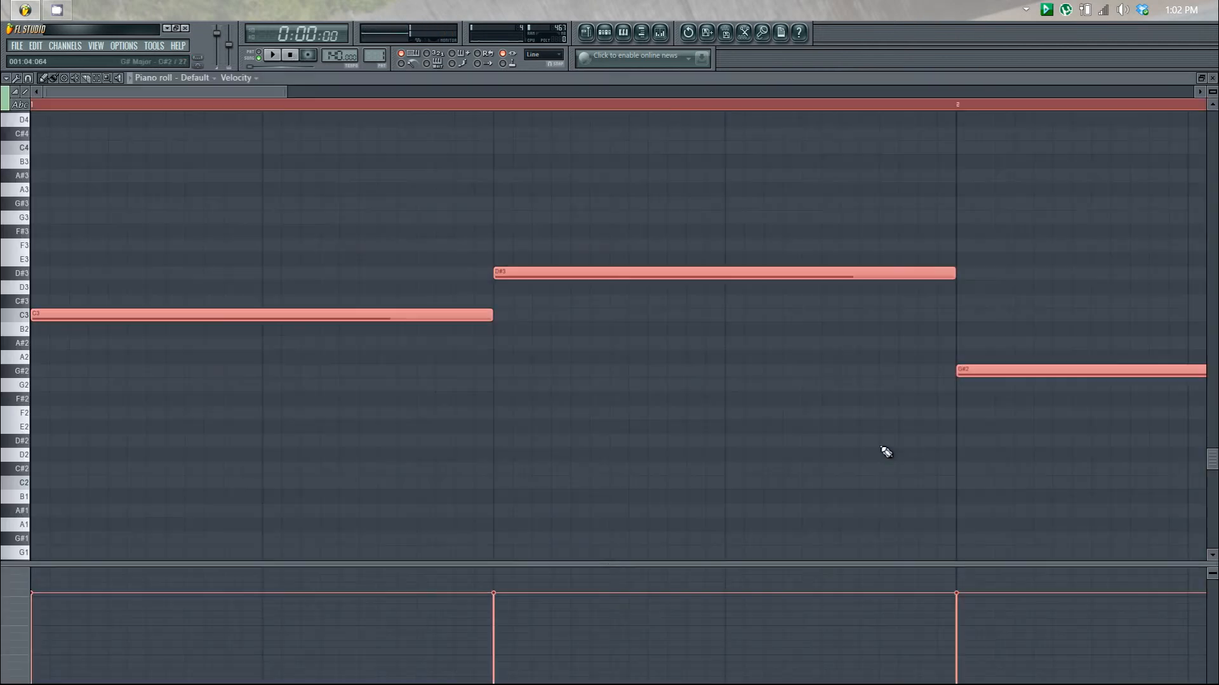
pyautogui.click(1212, 79)
pyautogui.rightClick(782, 214)
pyautogui.click(806, 217)
pyautogui.hotkey('ctrl', 'v')
pyautogui.click(1213, 78)
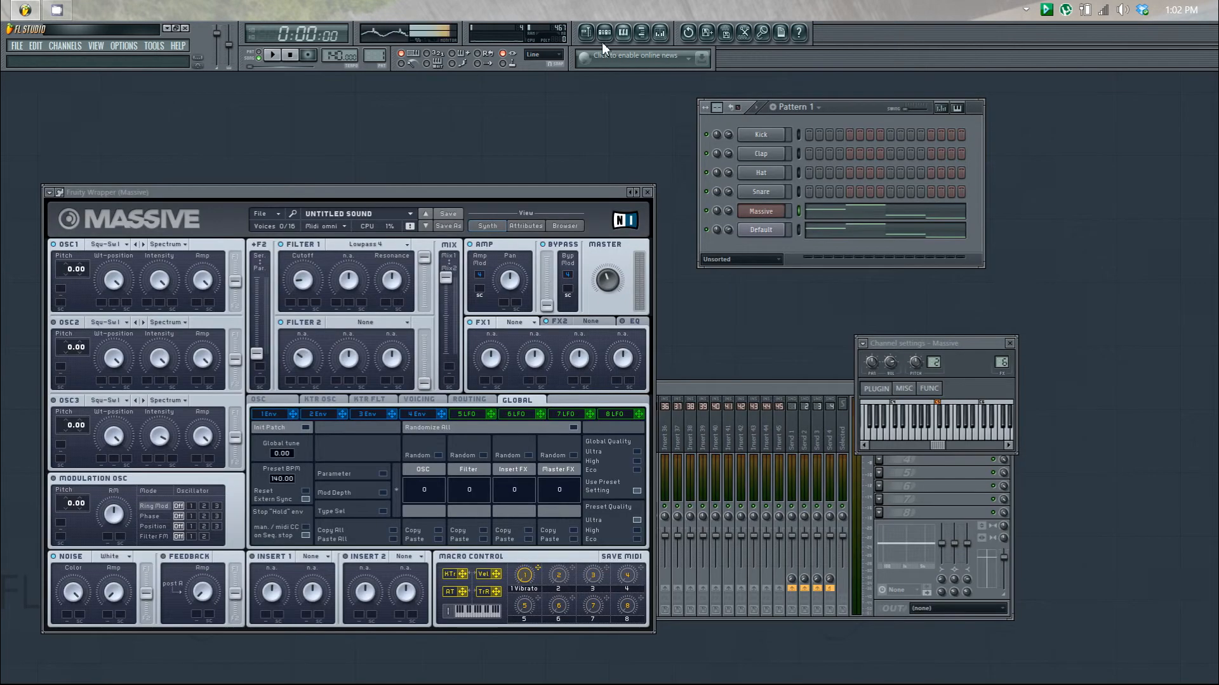
# Play the arrangement from the playlist, mute the Default channel while it runs, and stop playback
pyautogui.click(587, 31)
pyautogui.press('space')
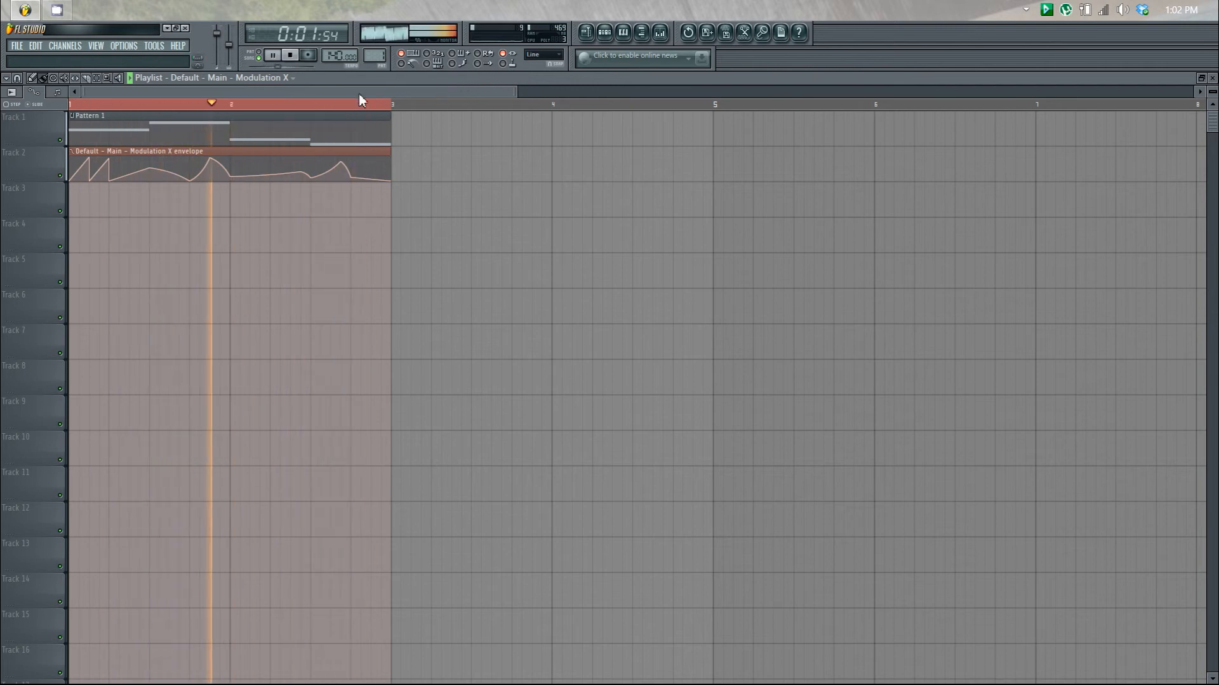
pyautogui.click(607, 36)
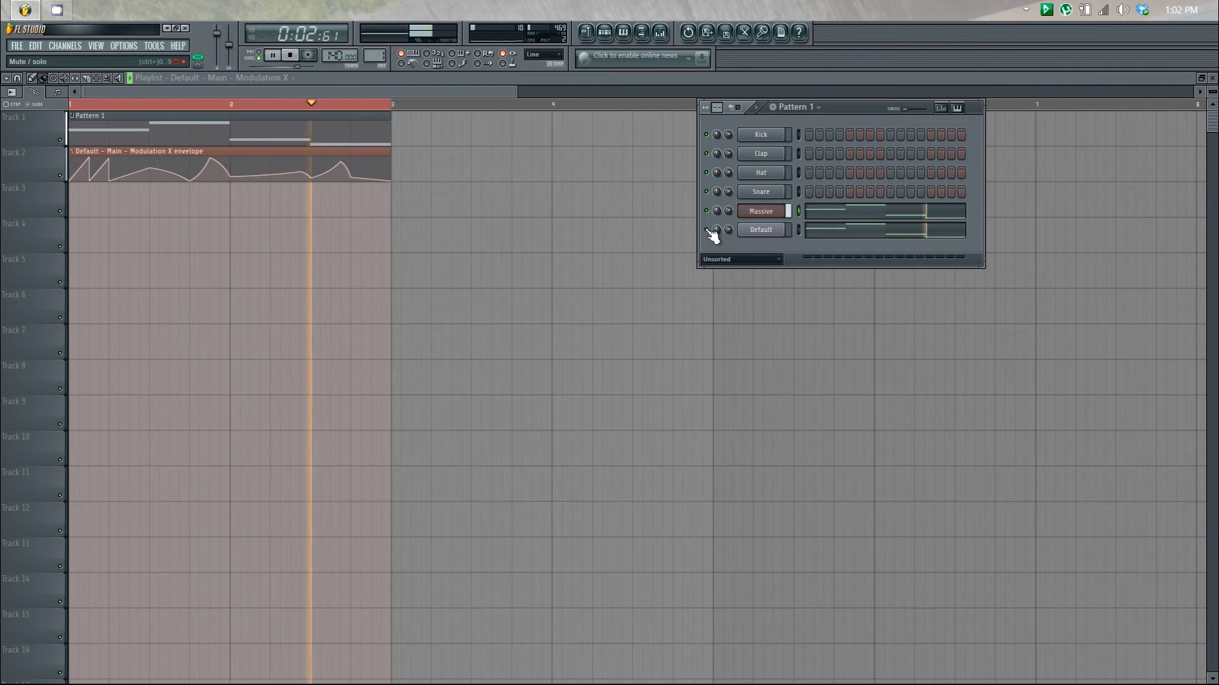
pyautogui.press('space')
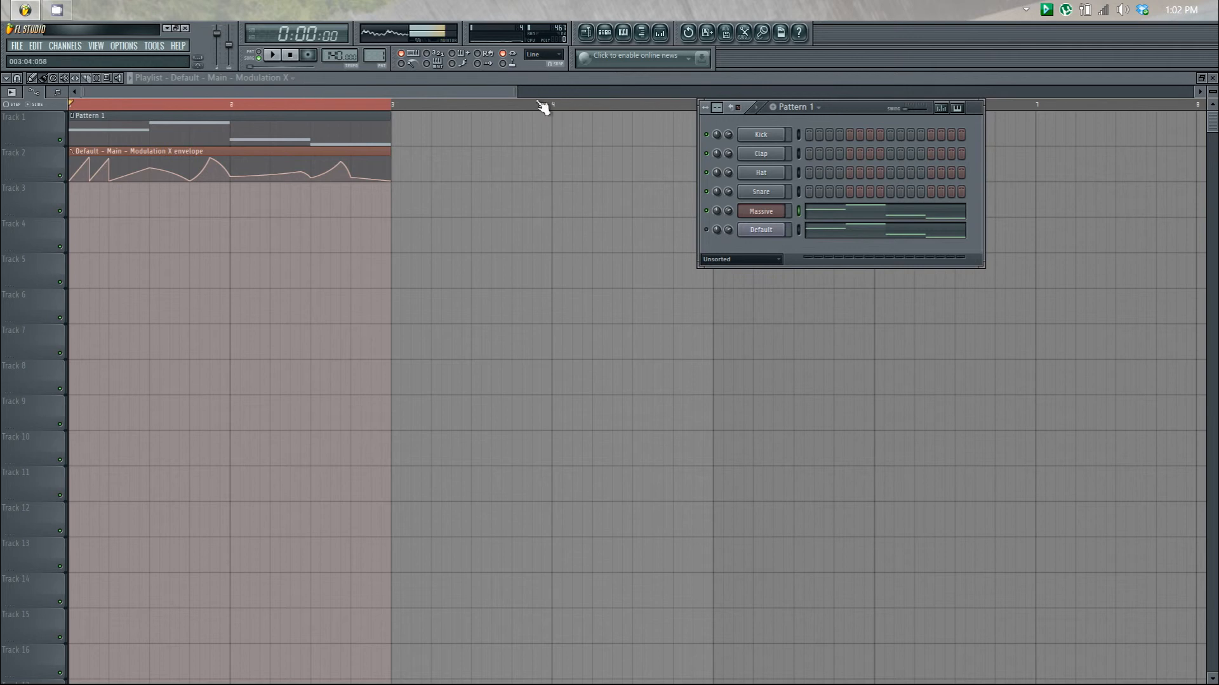
# Load TAL Tube into the first effect slot of the Sytrus mixer track and move its window clear of the playlist clips
pyautogui.click(660, 32)
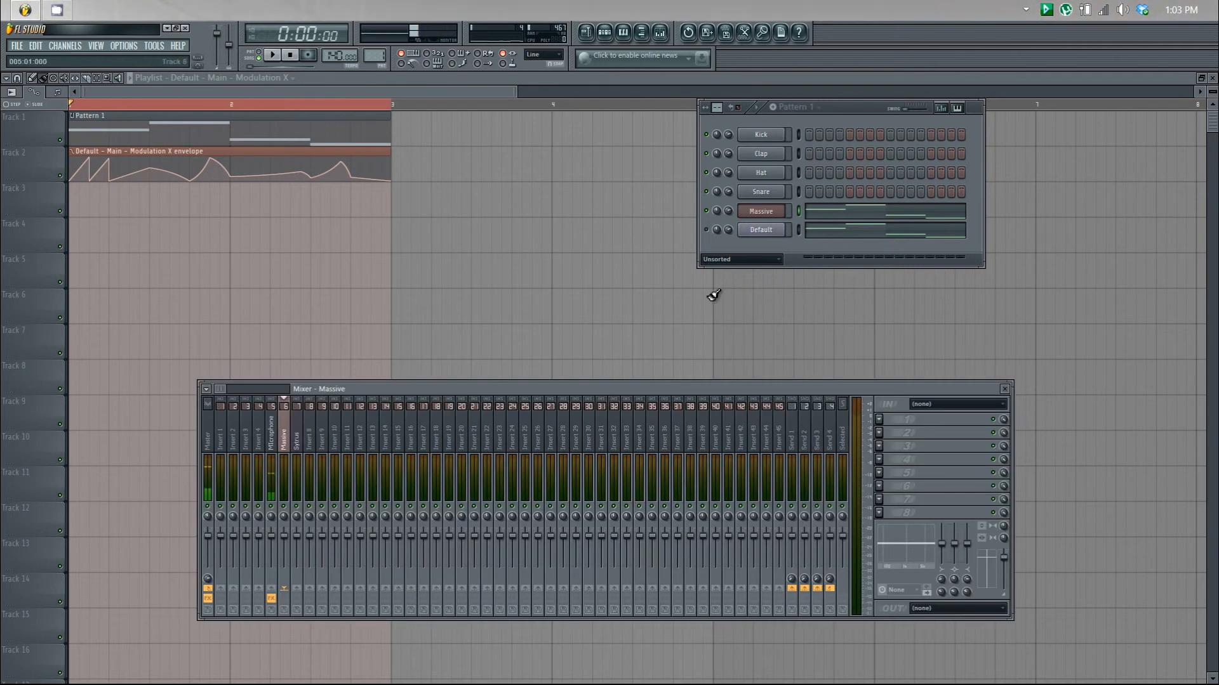
pyautogui.click(305, 444)
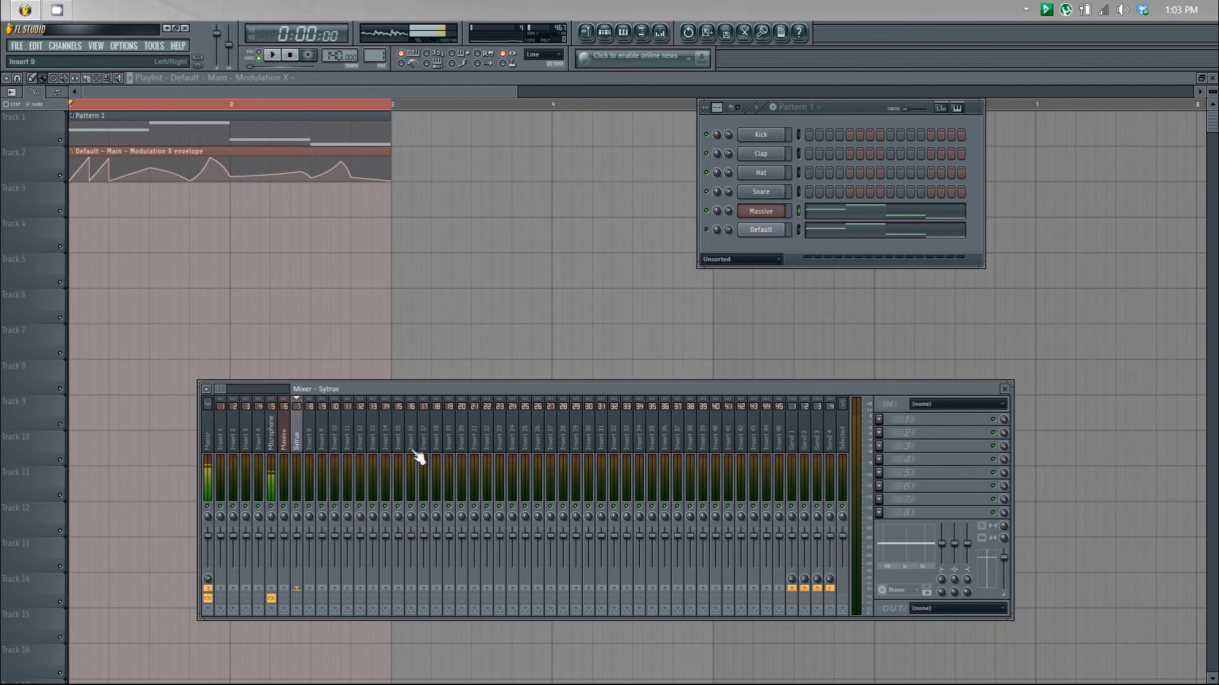
pyautogui.click(888, 420)
pyautogui.moveTo(951, 370)
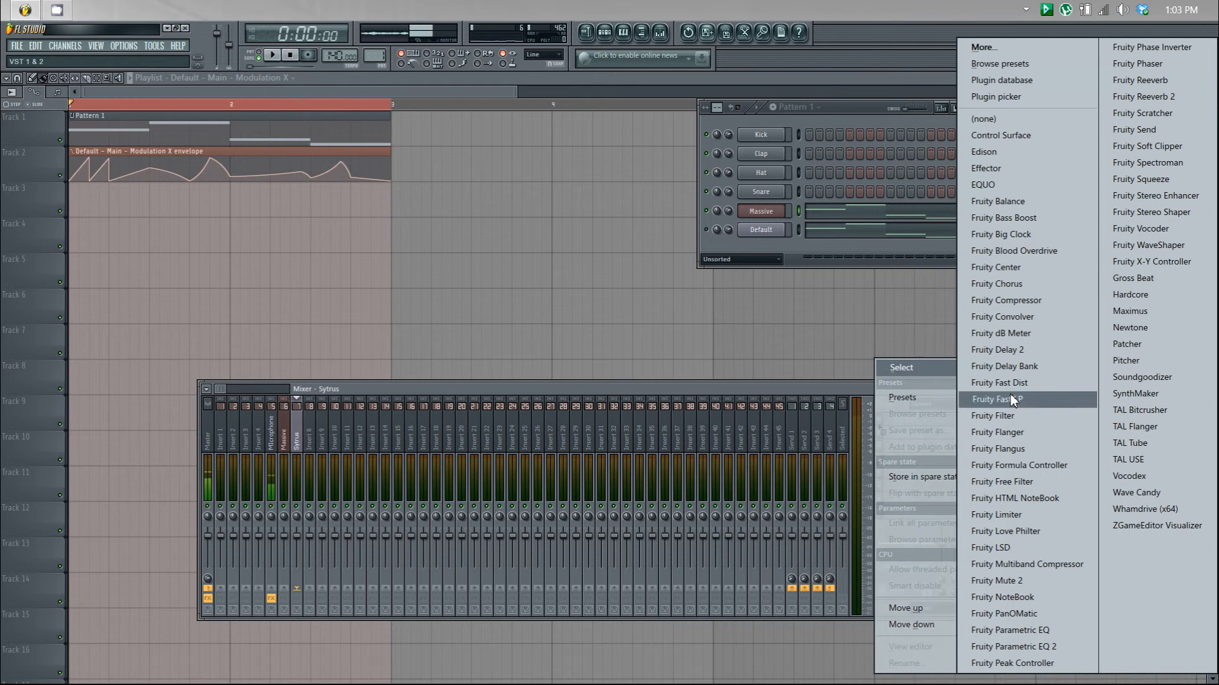
pyautogui.click(1149, 441)
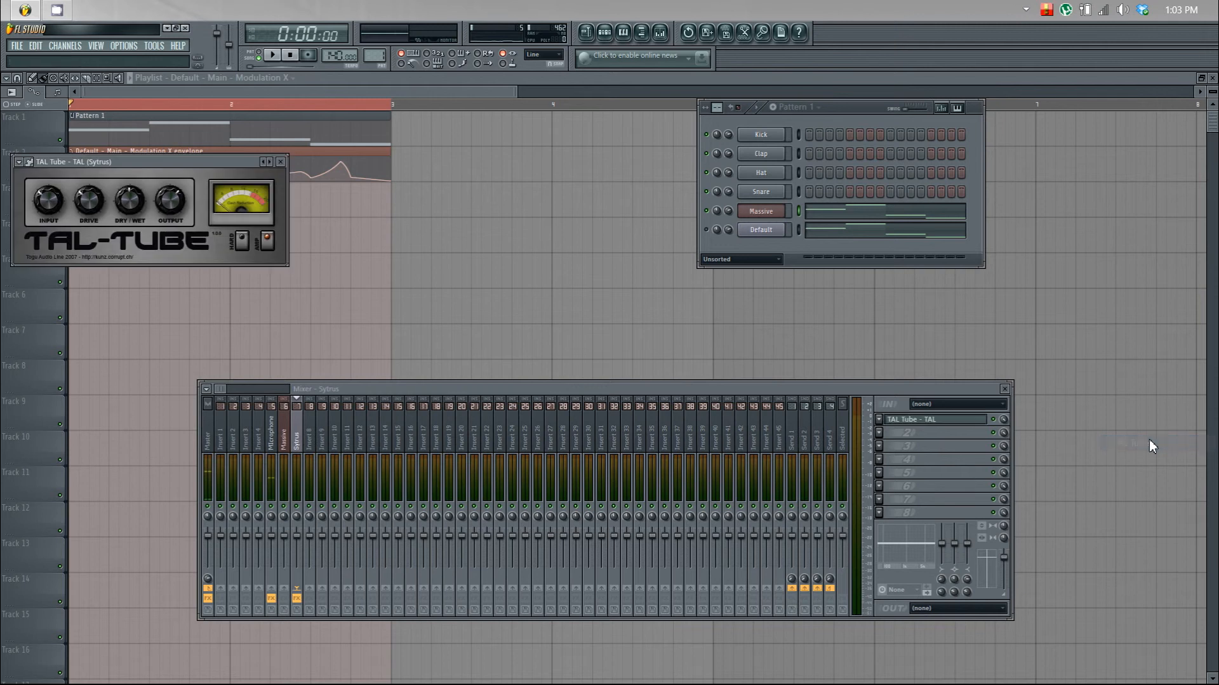
pyautogui.moveTo(185, 165); pyautogui.dragTo(327, 213)
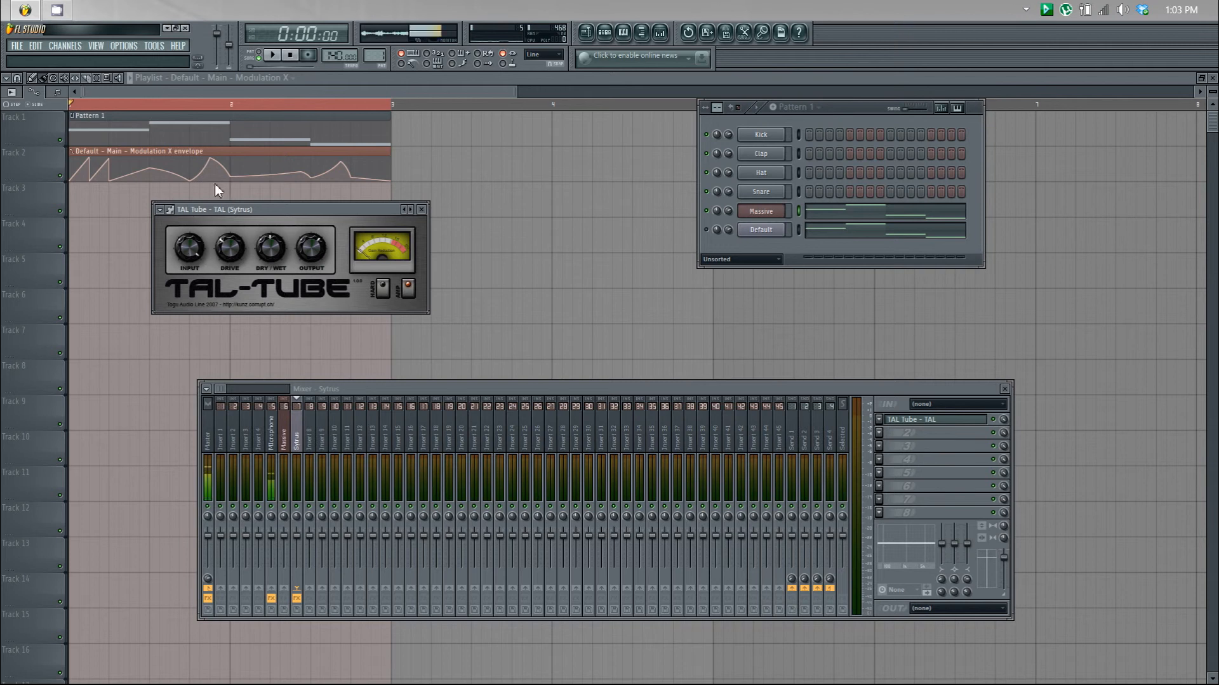
# Link the last tweaked parameter, TAL Tube's INPUT knob, to the internal controller Default - Main - Modulation X
pyautogui.click(154, 45)
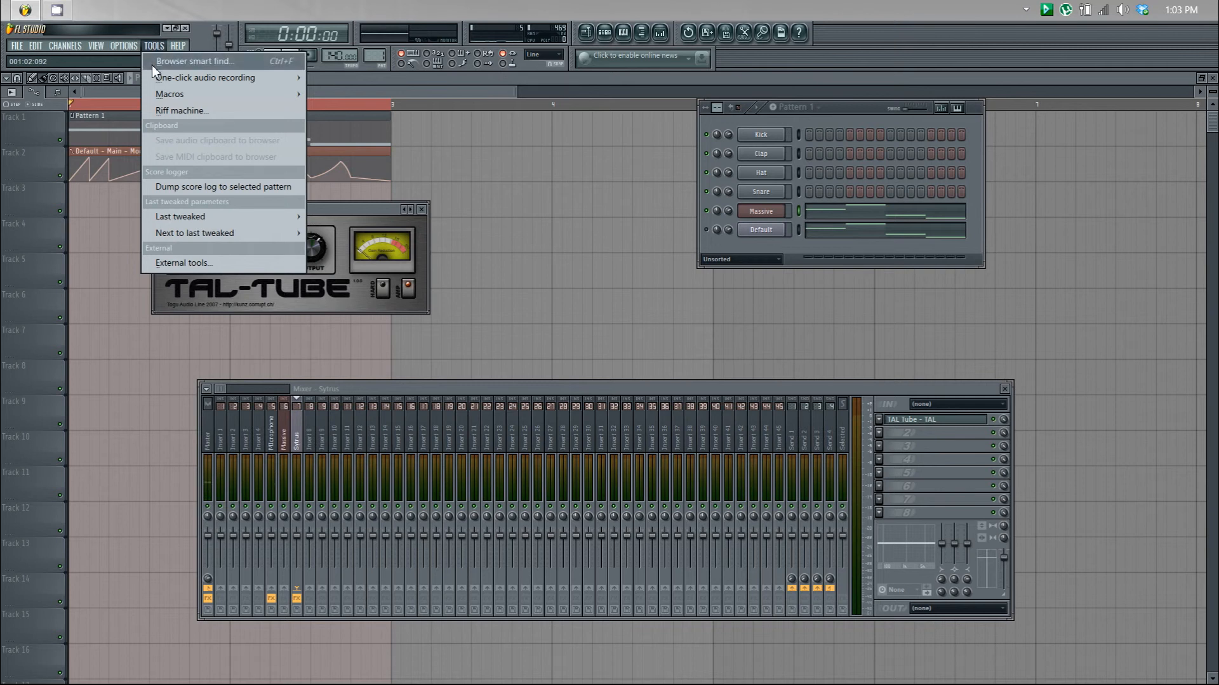
pyautogui.moveTo(185, 217)
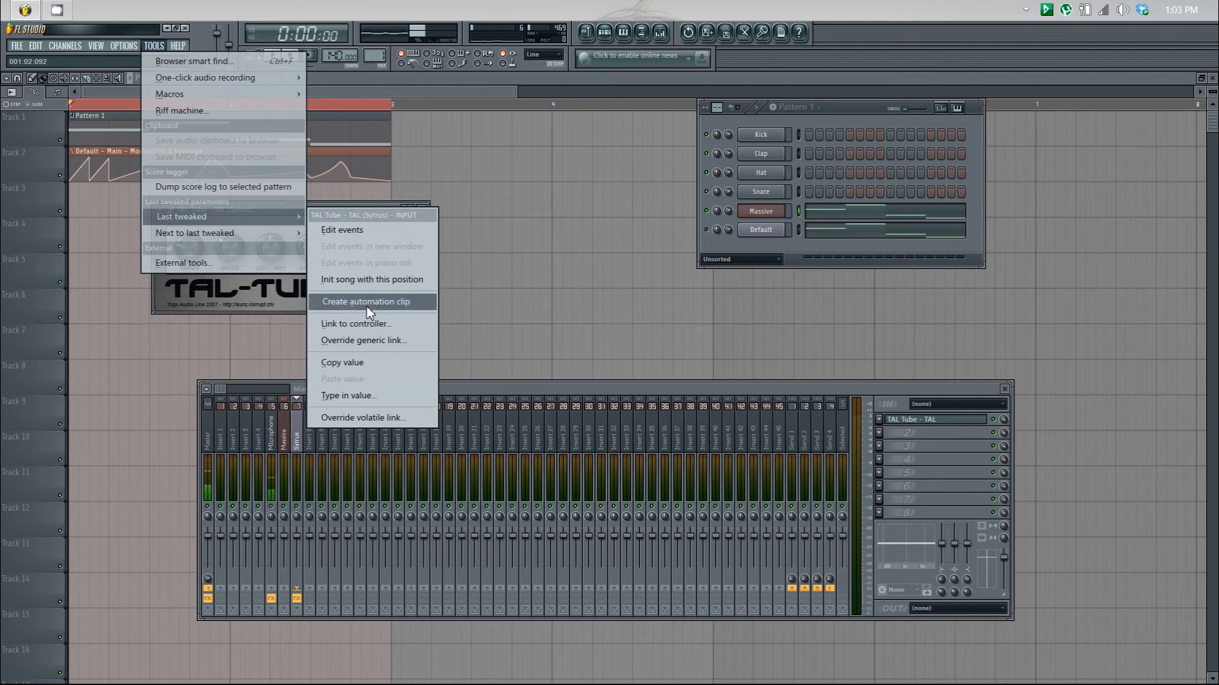
pyautogui.click(361, 325)
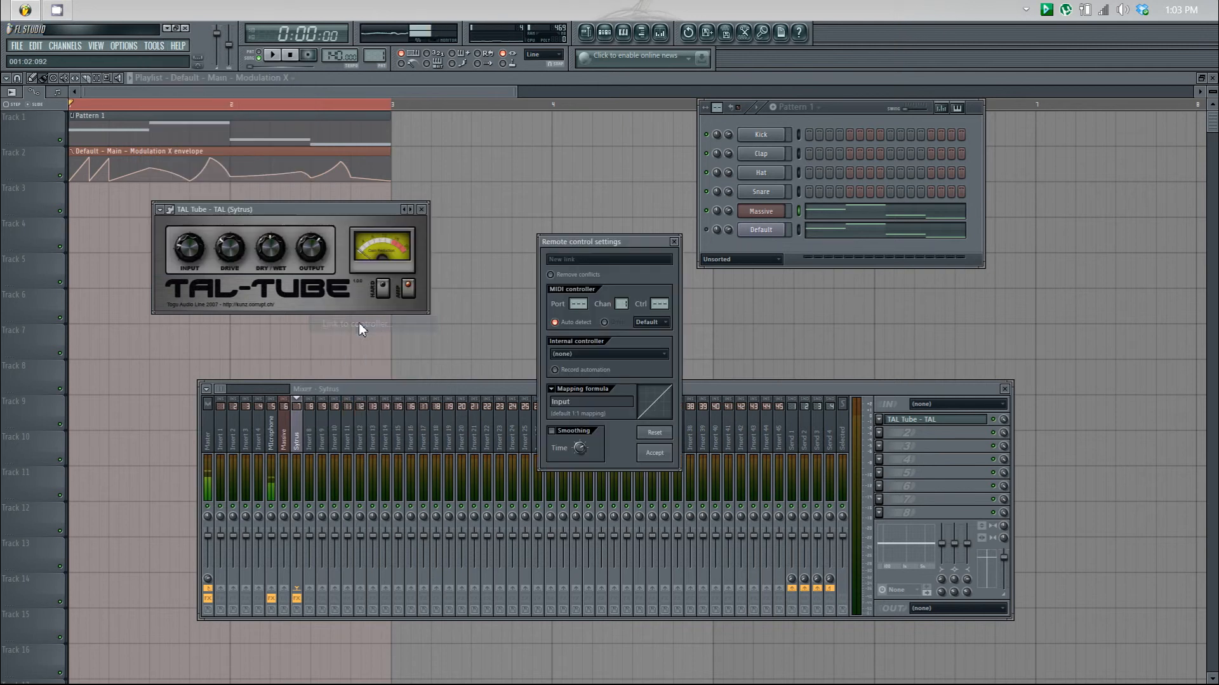
pyautogui.click(578, 354)
pyautogui.click(611, 396)
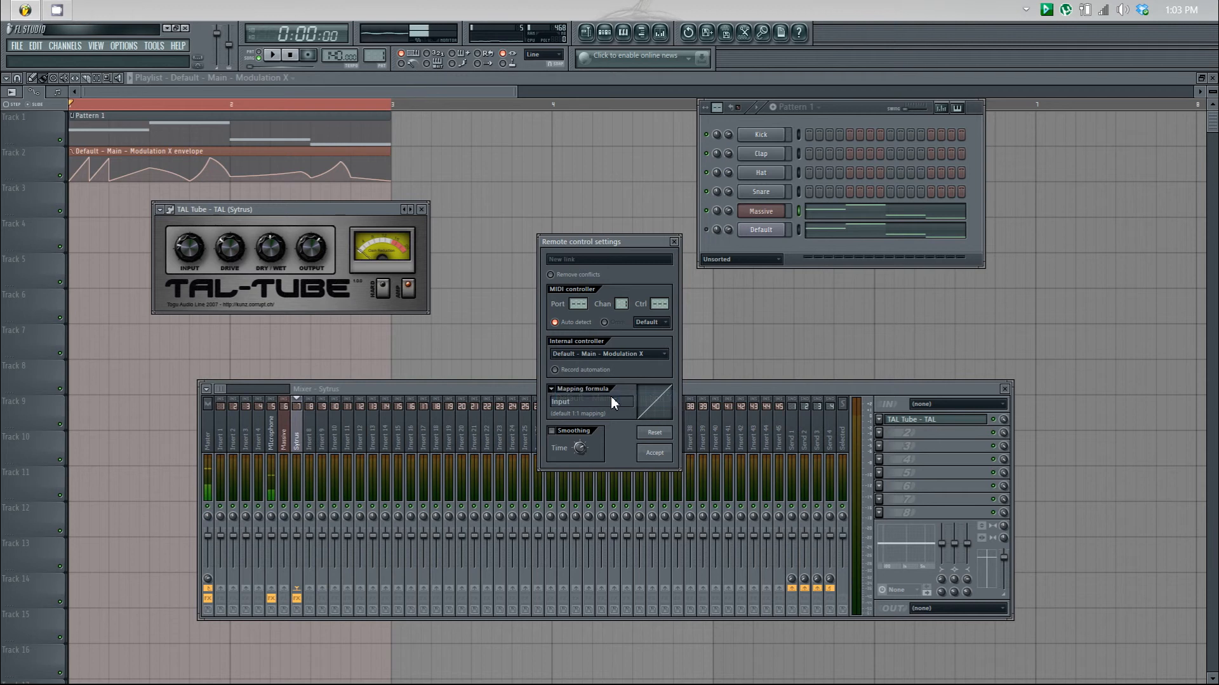
pyautogui.click(655, 453)
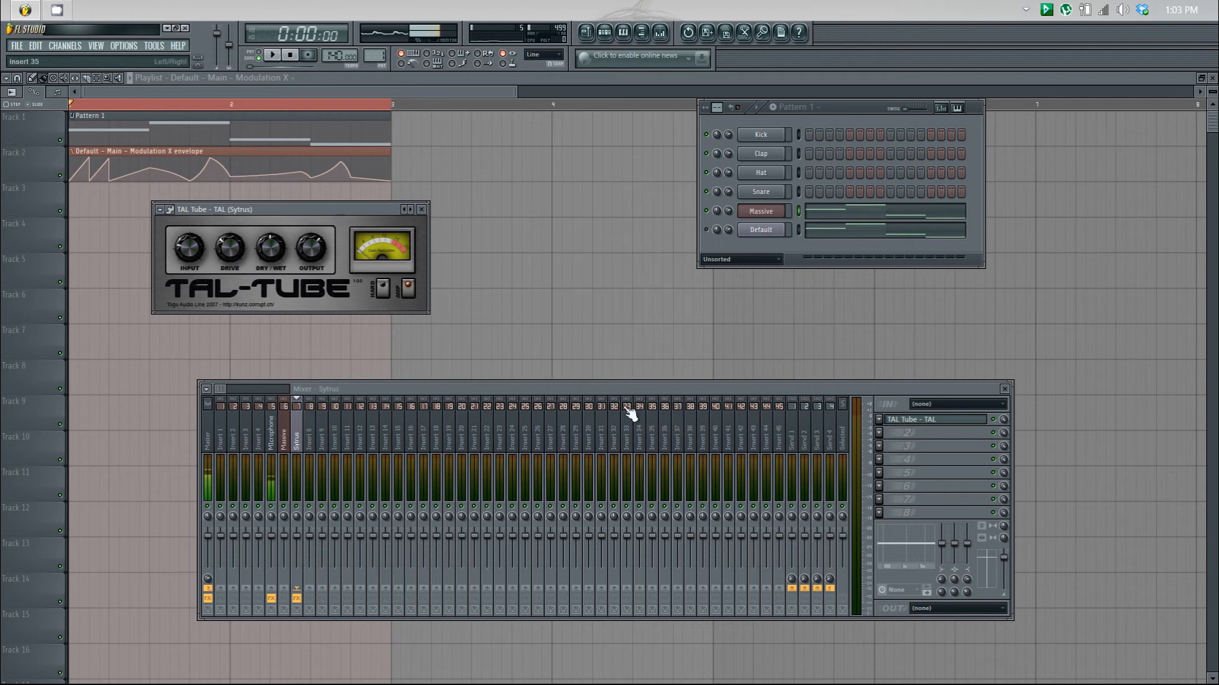
# Play the arrangement, stop it, unmute the Default channel, and play and stop it again with both channels sounding
pyautogui.click(274, 55)
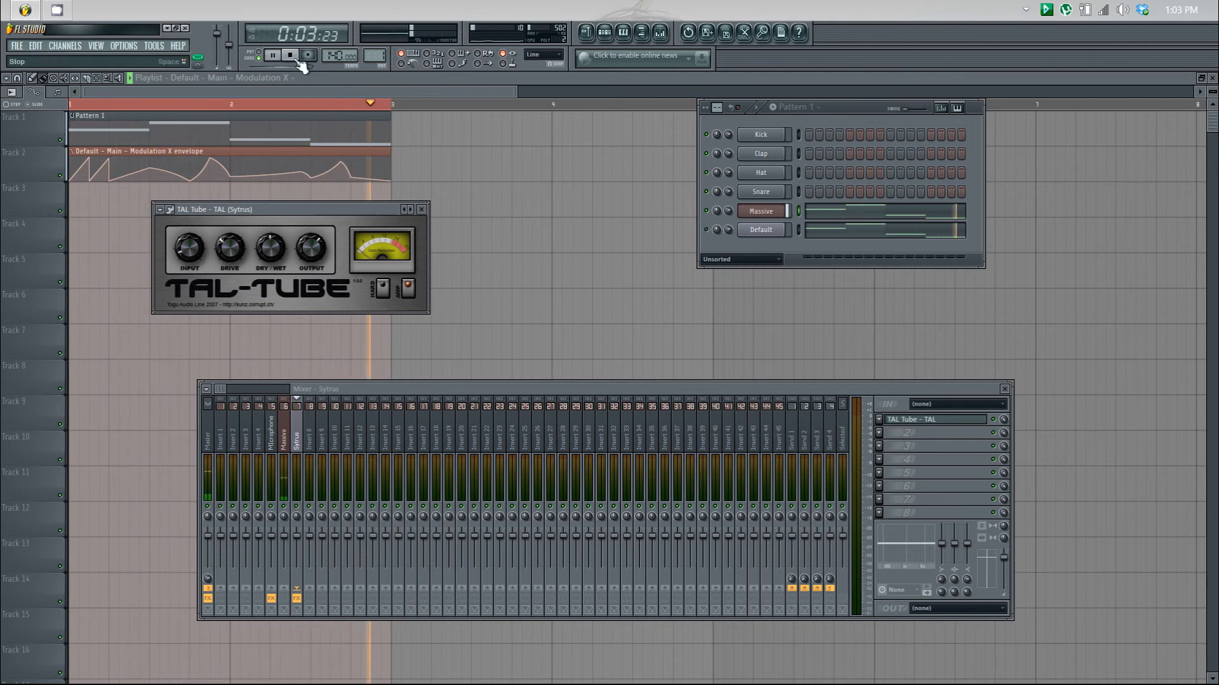
pyautogui.press('space')
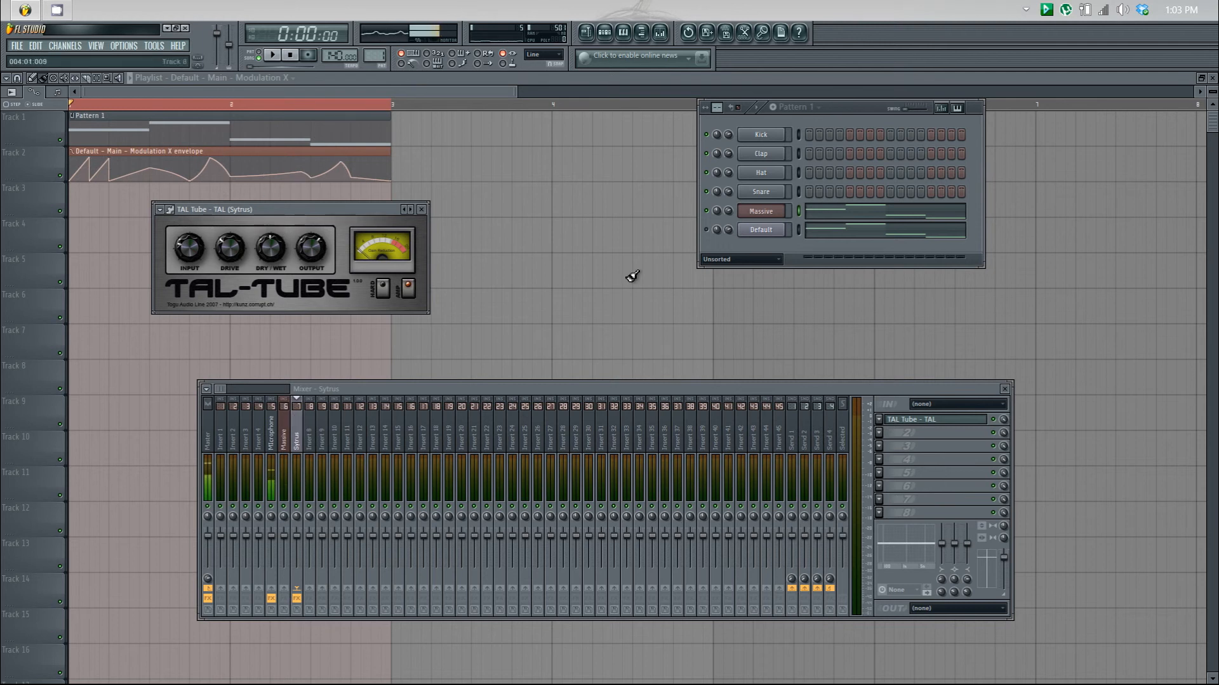
pyautogui.click(706, 229)
pyautogui.click(275, 56)
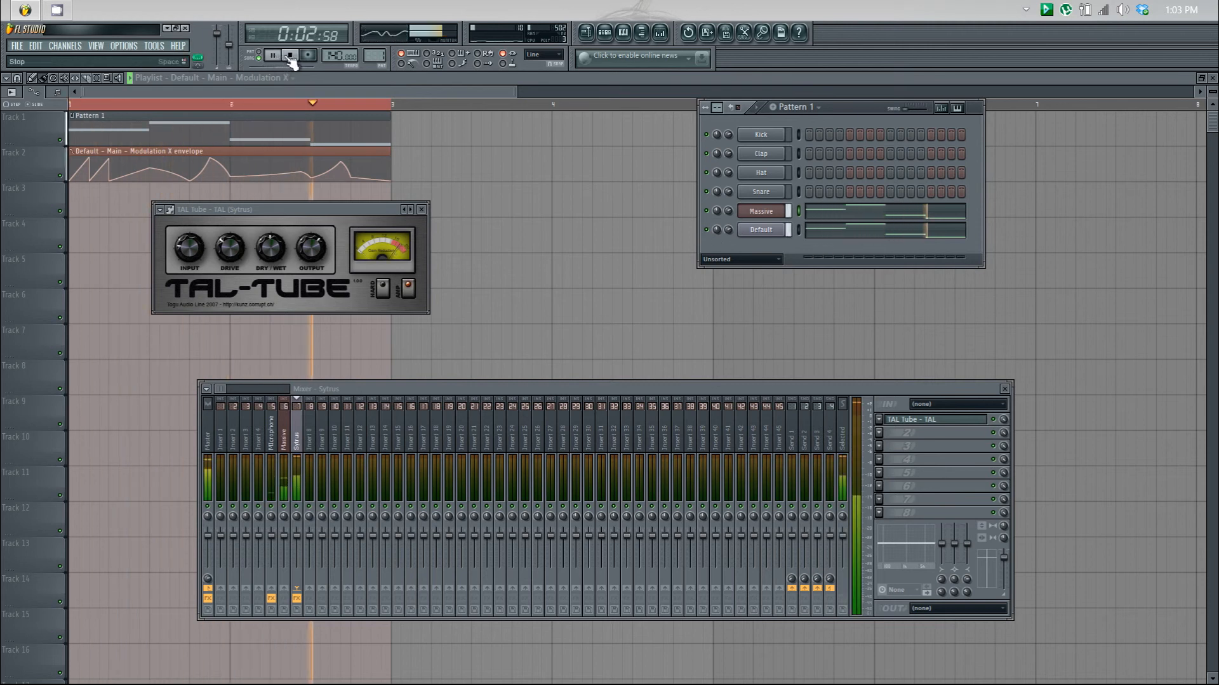
pyautogui.click(291, 56)
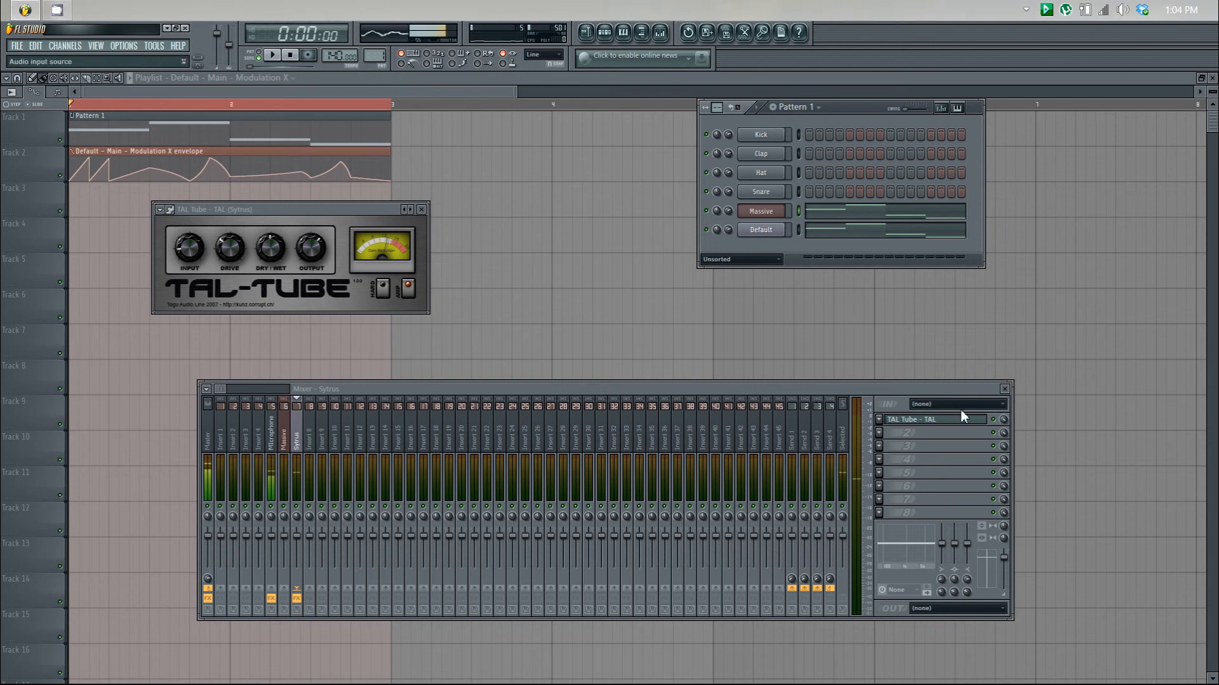
# Automate the TAL Tube slot's mute switch with a stepped clip, high on beats 2–3 of bar 1 and the first half of bar 2
pyautogui.rightClick(994, 420)
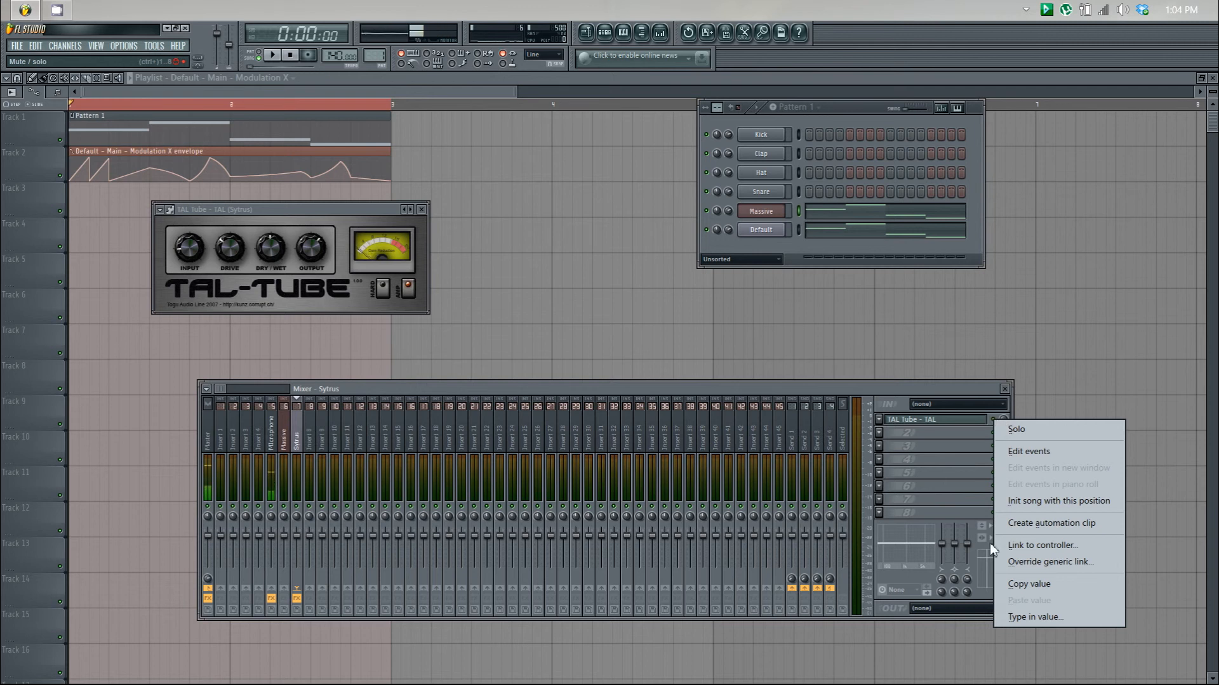
pyautogui.click(1019, 525)
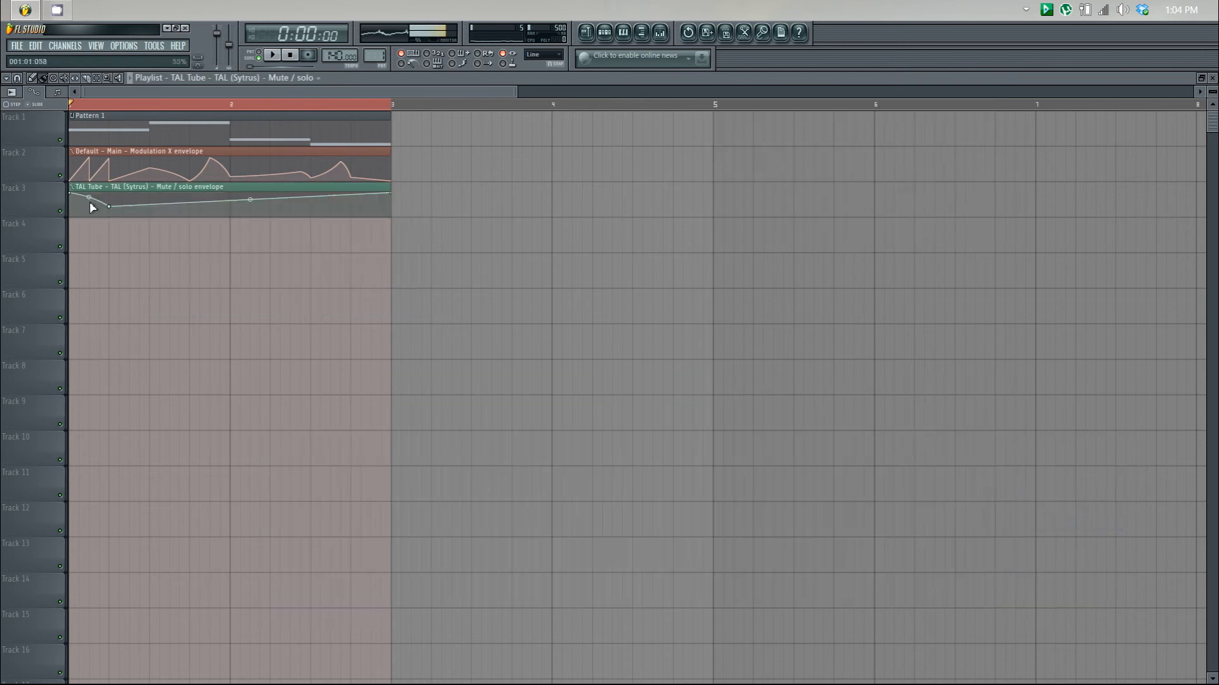
pyautogui.moveTo(116, 198); pyautogui.dragTo(127, 250)
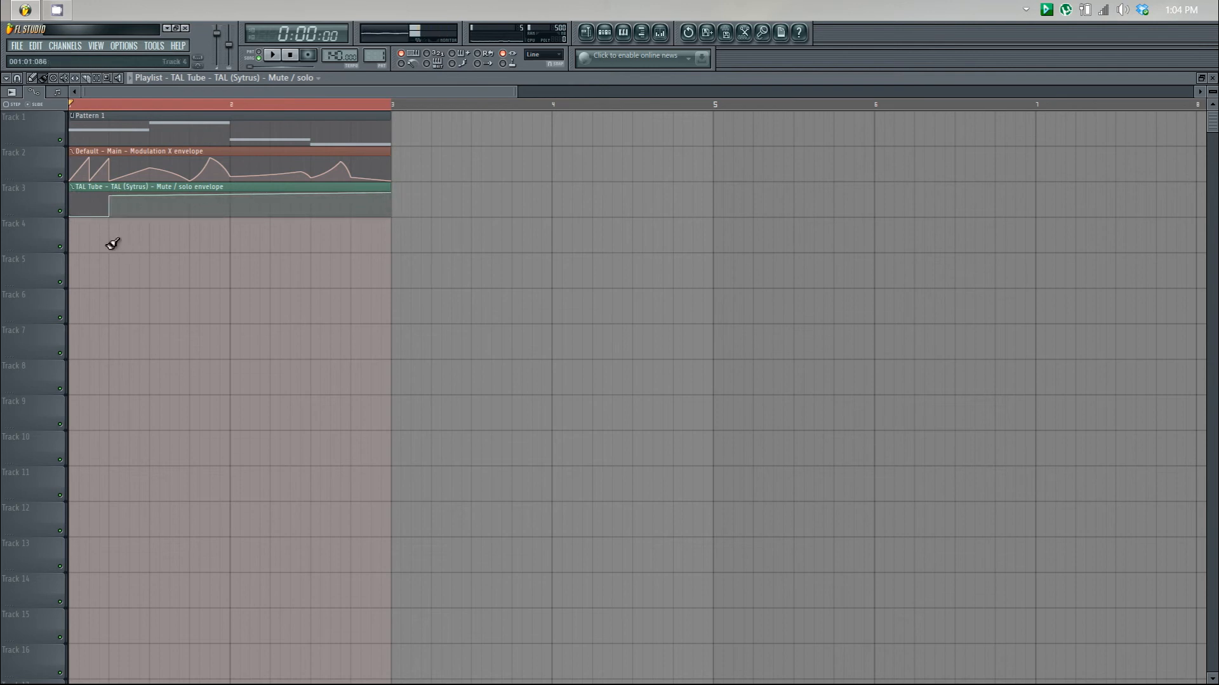
pyautogui.moveTo(195, 208)
pyautogui.mouseDown()
pyautogui.moveTo(188, 196)
pyautogui.moveTo(204, 192)
pyautogui.mouseUp()
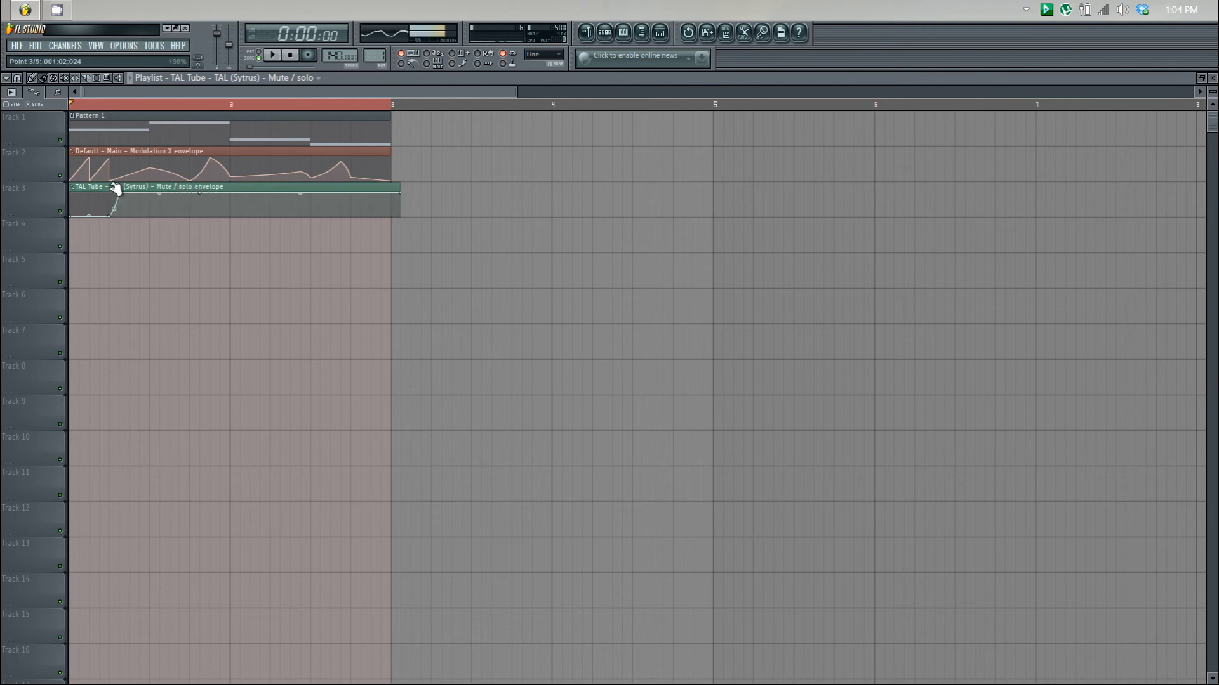
pyautogui.moveTo(189, 193); pyautogui.dragTo(199, 228)
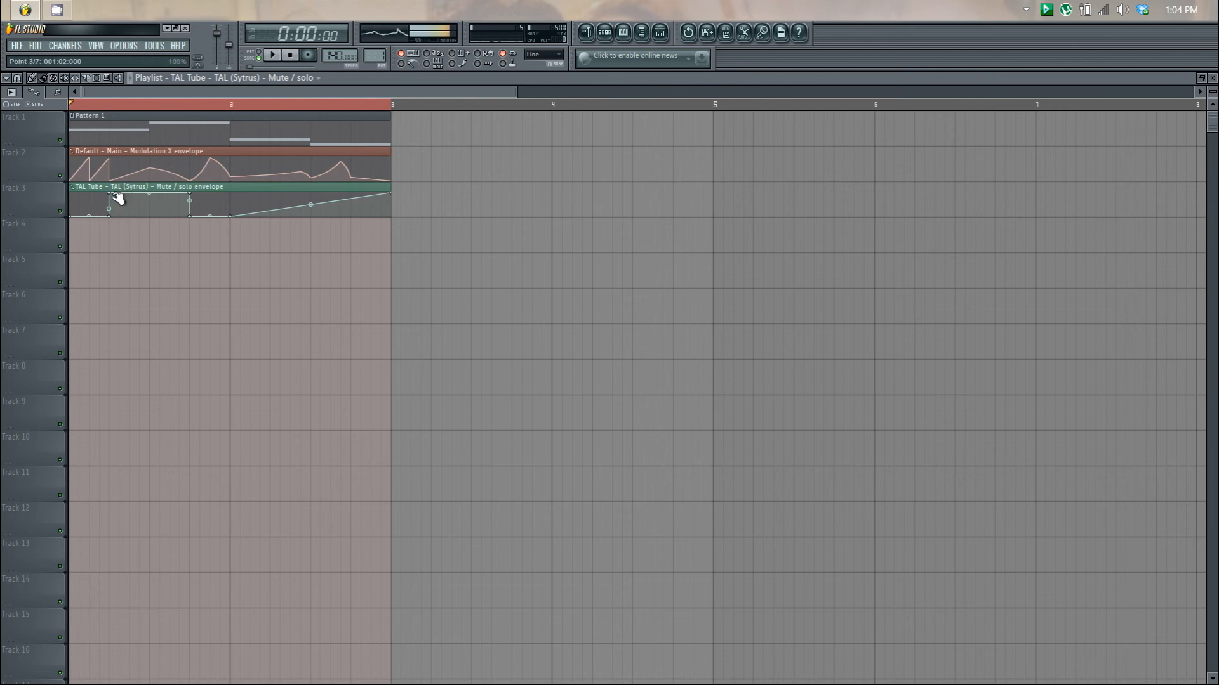
pyautogui.click(233, 200)
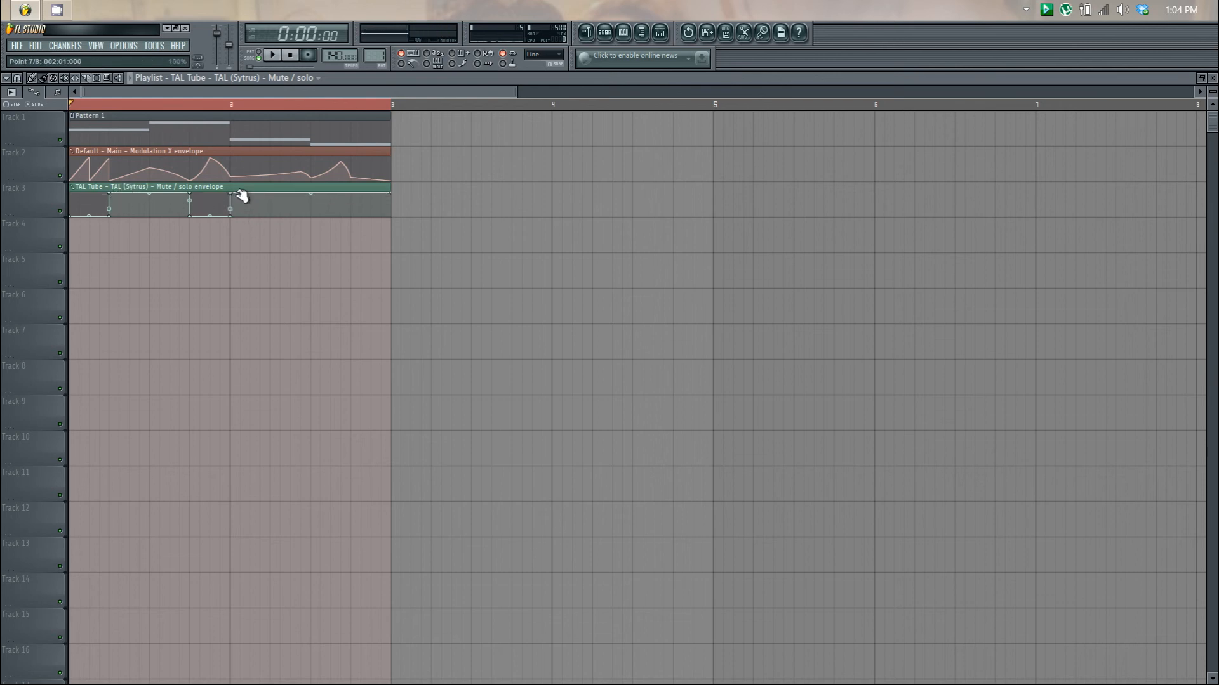
pyautogui.moveTo(245, 192); pyautogui.dragTo(246, 199)
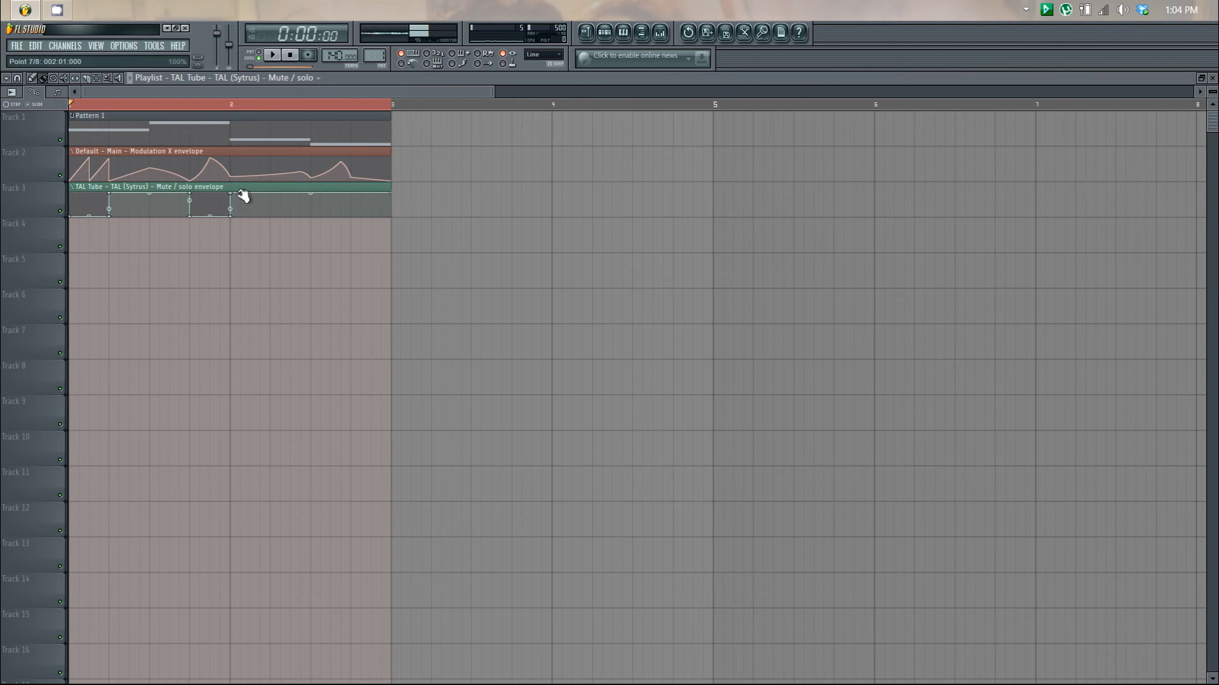
pyautogui.click(321, 210)
pyautogui.moveTo(392, 196); pyautogui.dragTo(393, 221)
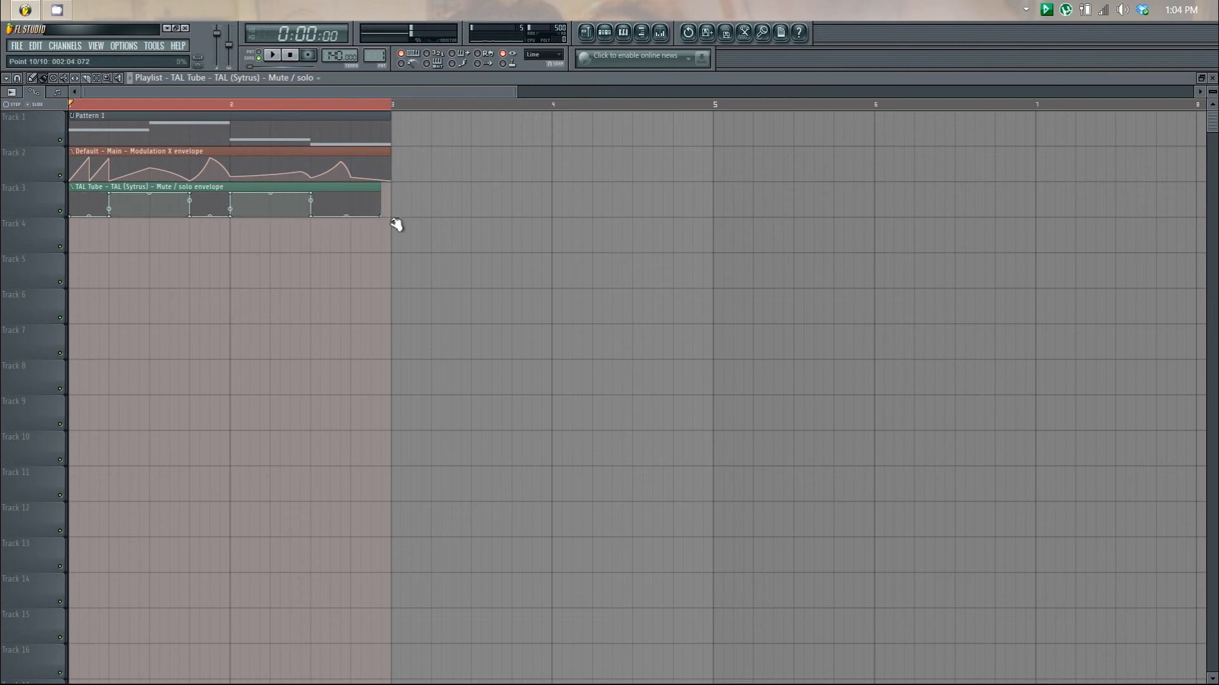
# Play the arrangement, mute the Modulation X automation track during playback, stop it, and unmute that track
pyautogui.click(273, 55)
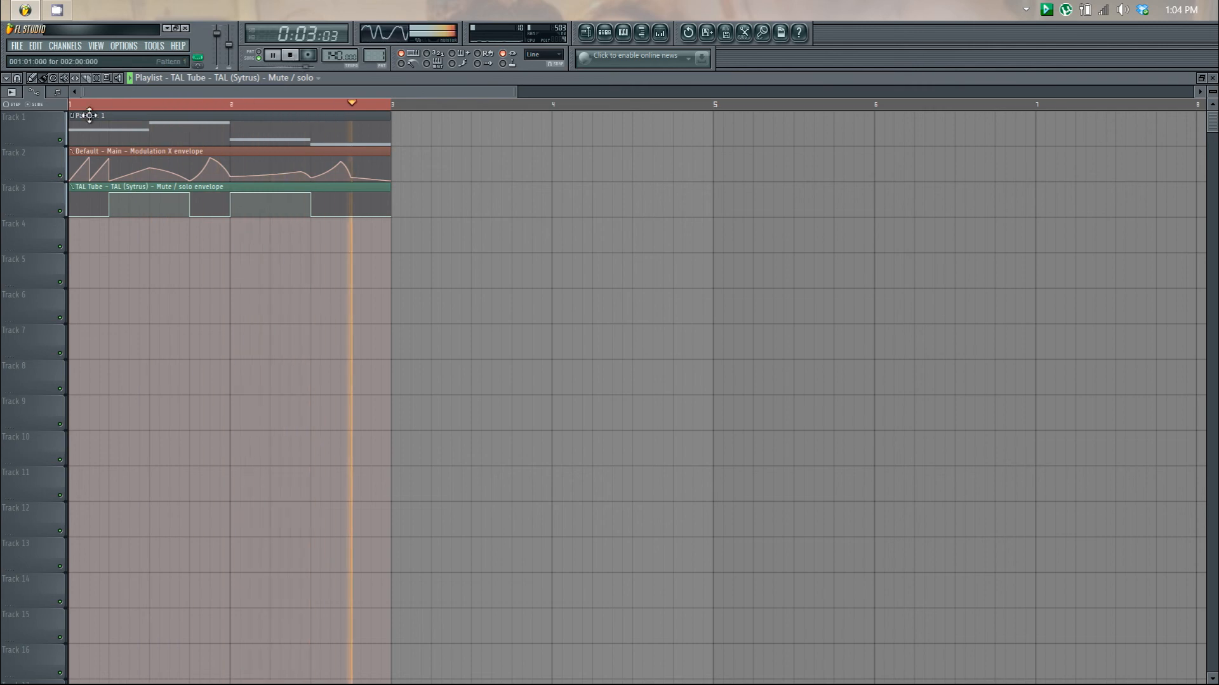
pyautogui.click(61, 176)
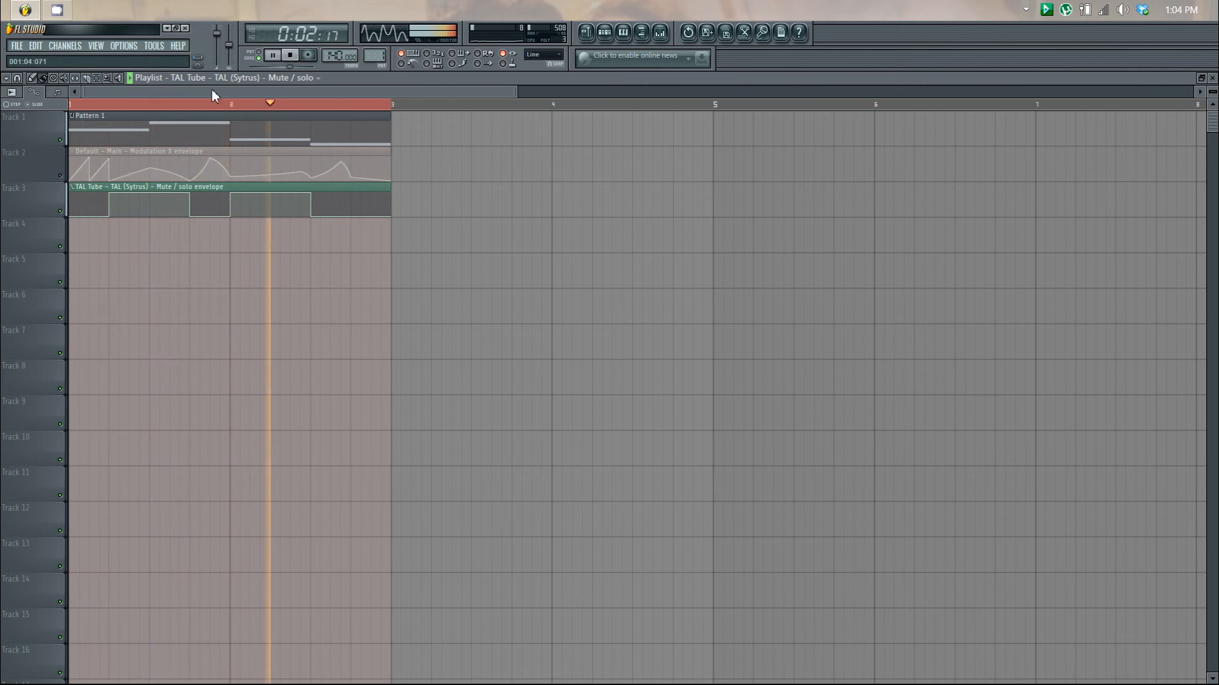
pyautogui.click(290, 55)
pyautogui.click(61, 176)
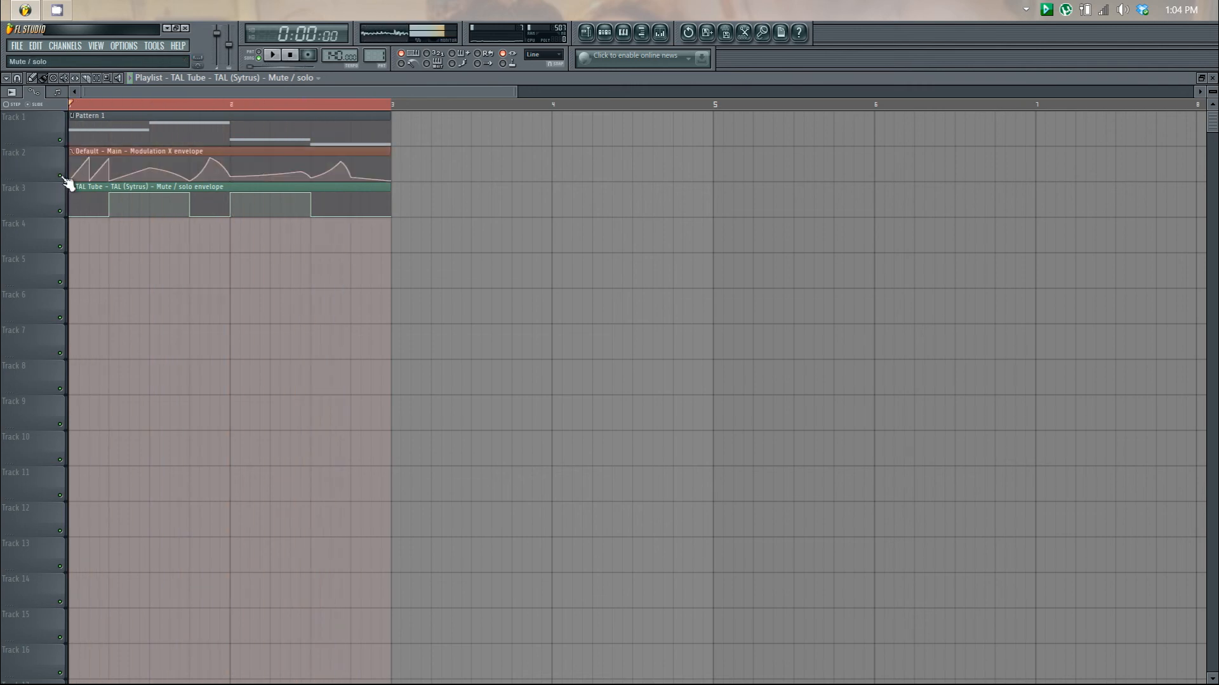
# Open the mixer and play the arrangement to observe TAL Tube's automated mute switch, ending with playback stopped
pyautogui.click(660, 33)
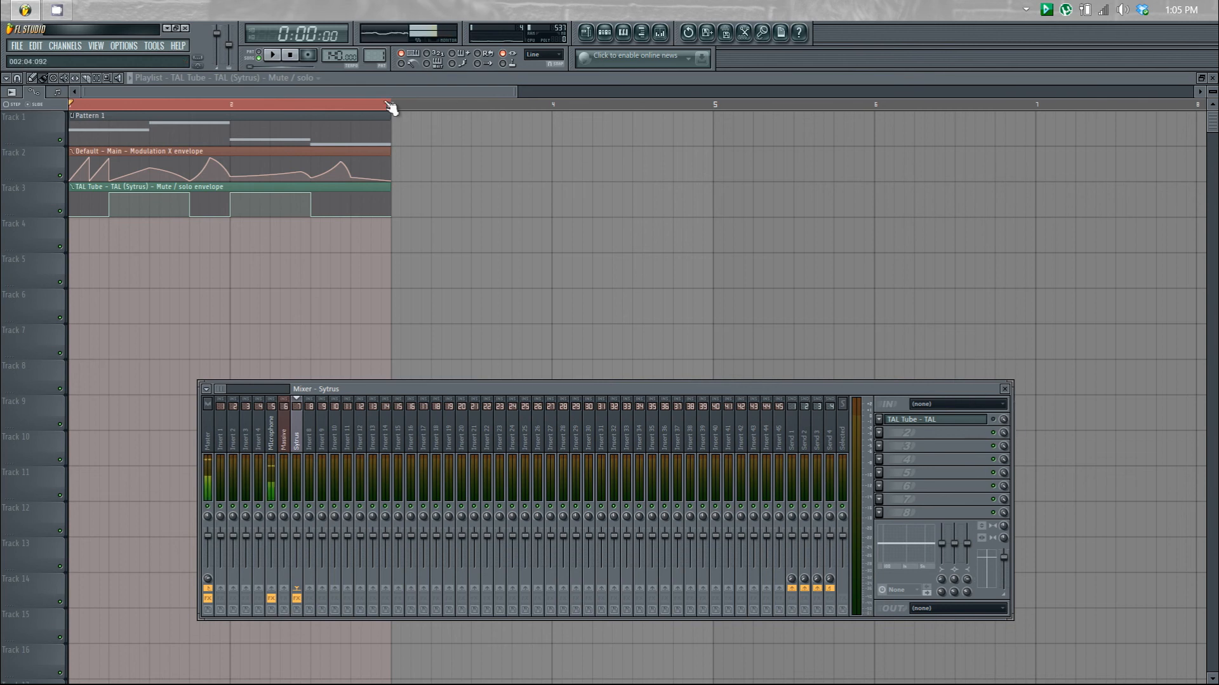
pyautogui.click(276, 57)
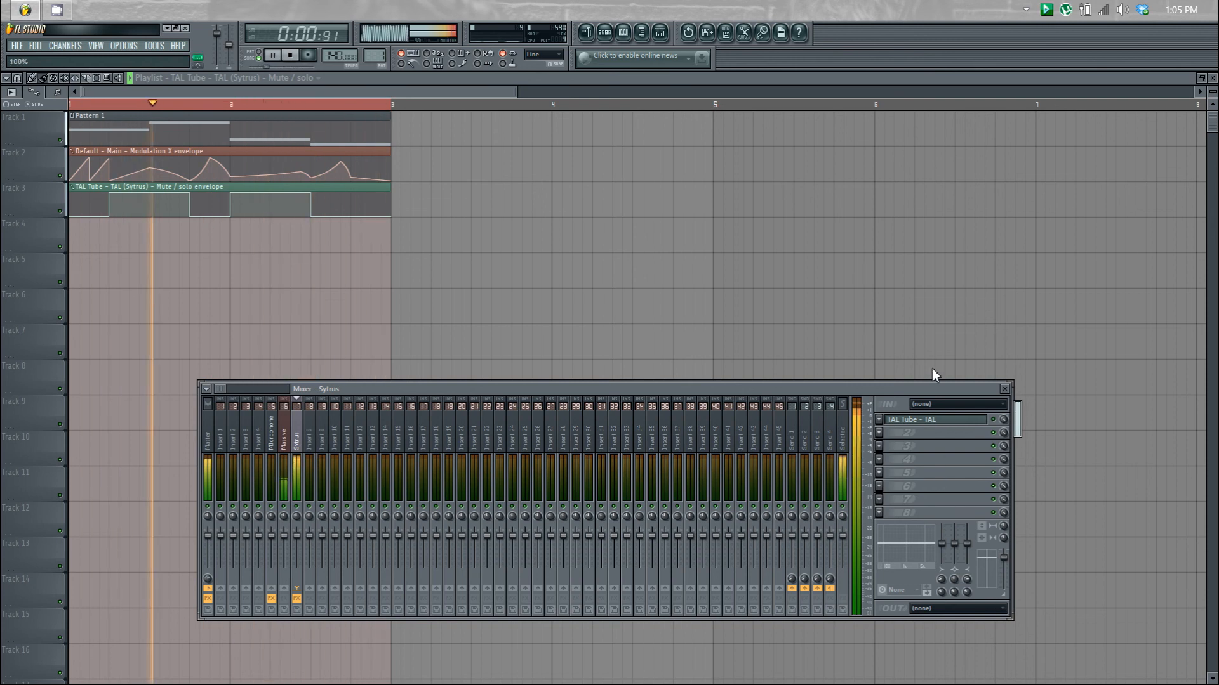
pyautogui.click(293, 59)
# Delete the TAL Tube Mute / solo automation clip from the playlist, and test the arrangement with the mixer open
pyautogui.rightClick(328, 189)
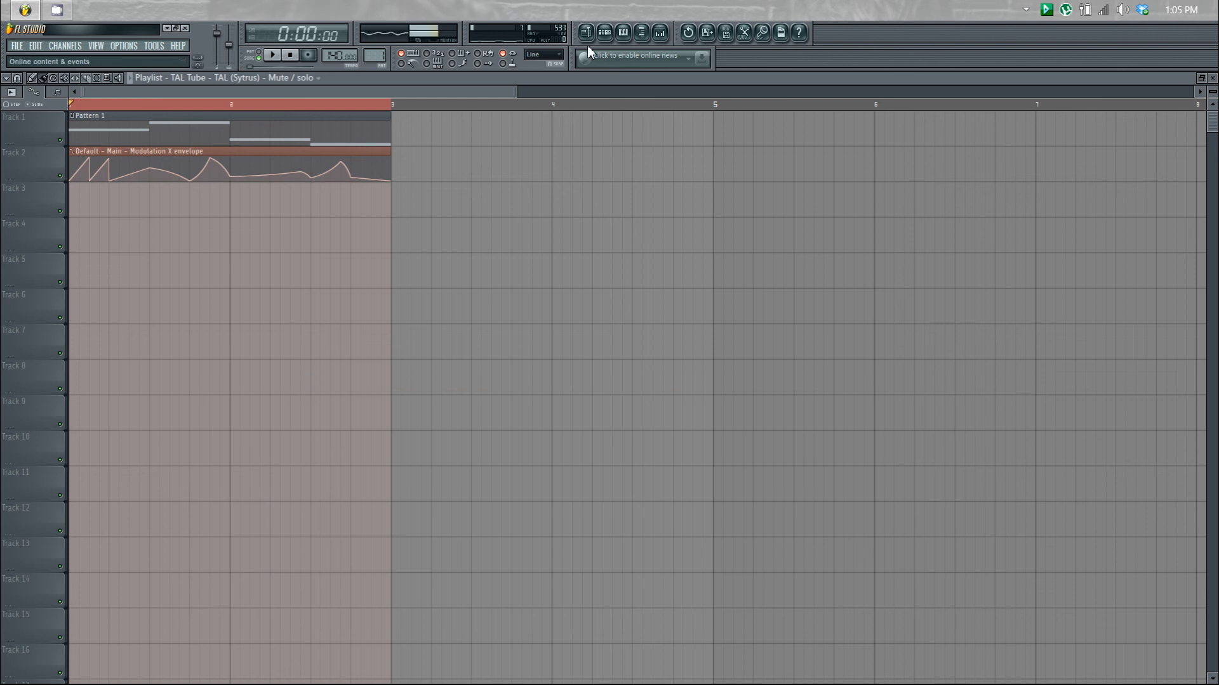
pyautogui.click(660, 33)
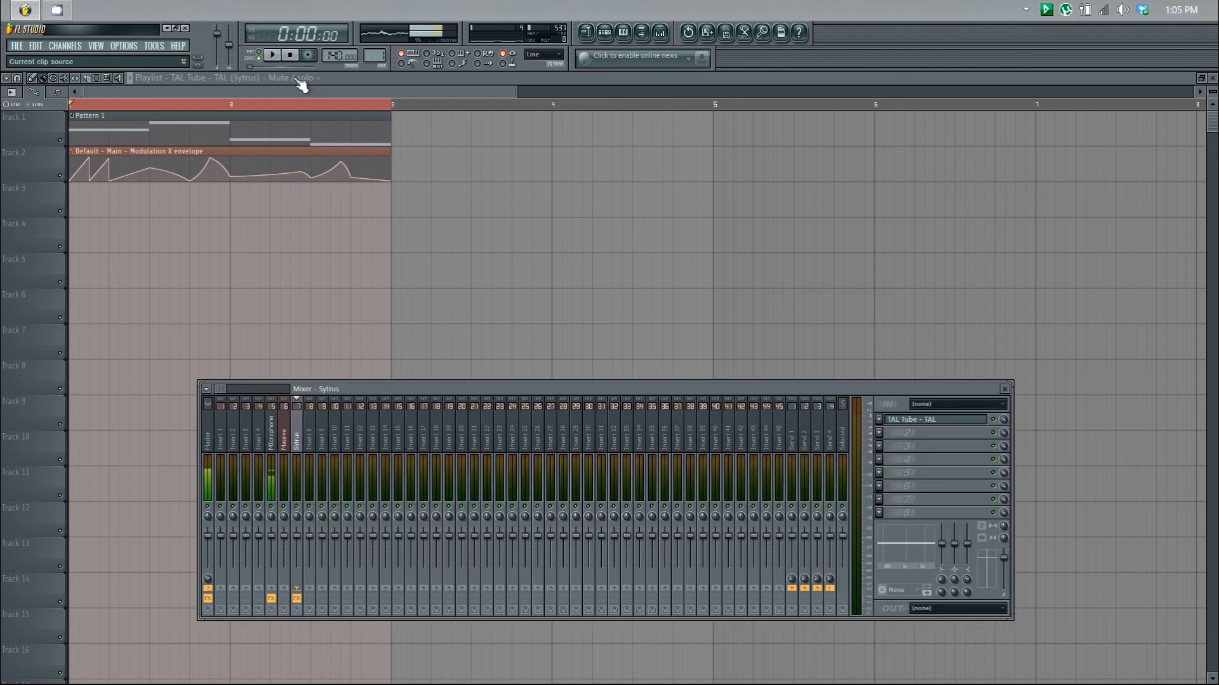
pyautogui.click(273, 56)
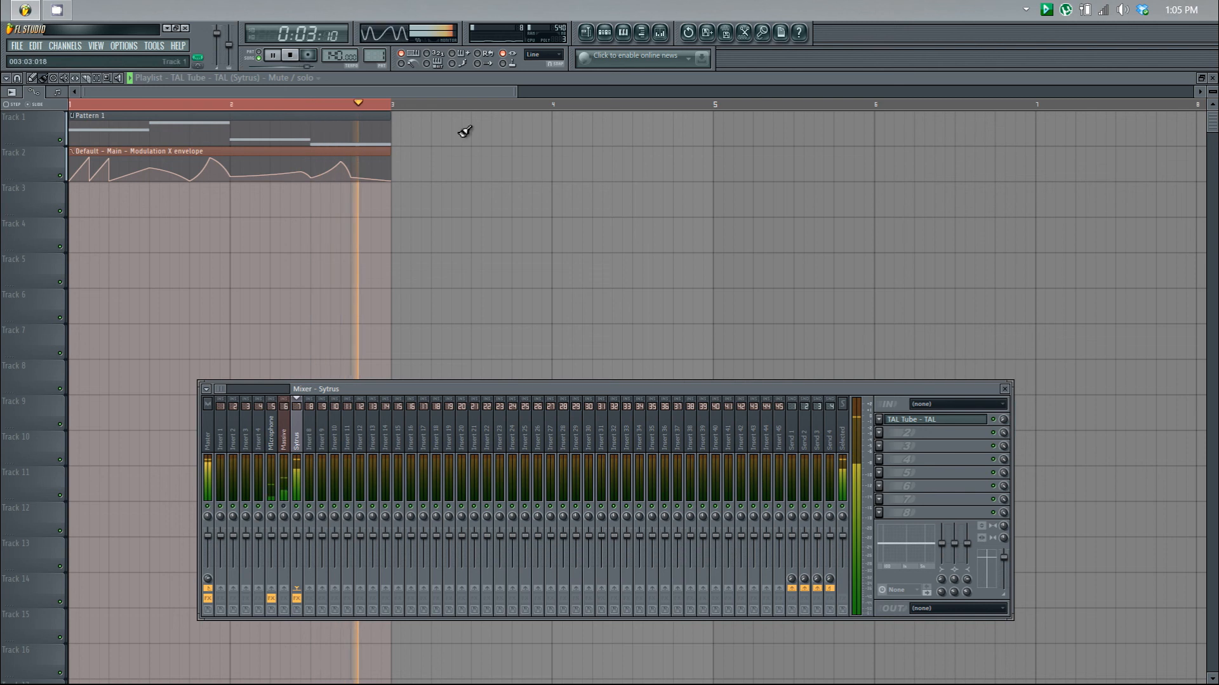
pyautogui.press('space')
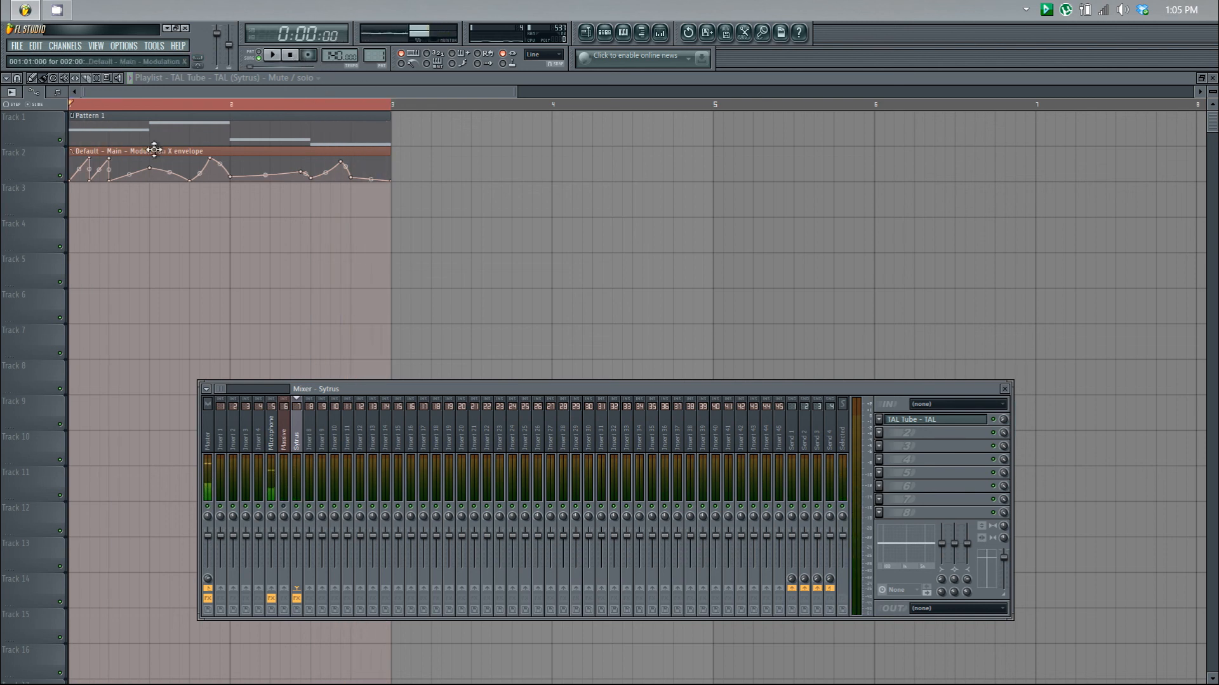
# Create an automation clip for the TAL Tube slot's mix level and shape it to rise to a peak at bar 2 and fall again
pyautogui.rightClick(1002, 420)
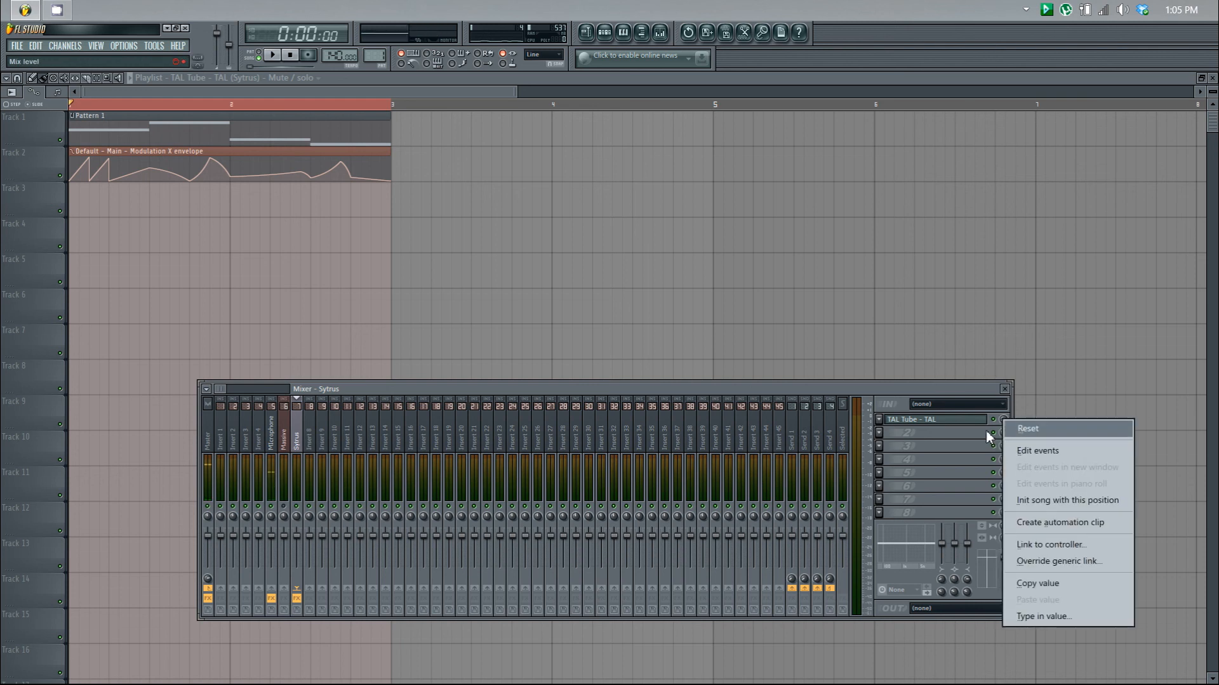
pyautogui.click(1054, 522)
pyautogui.click(238, 200)
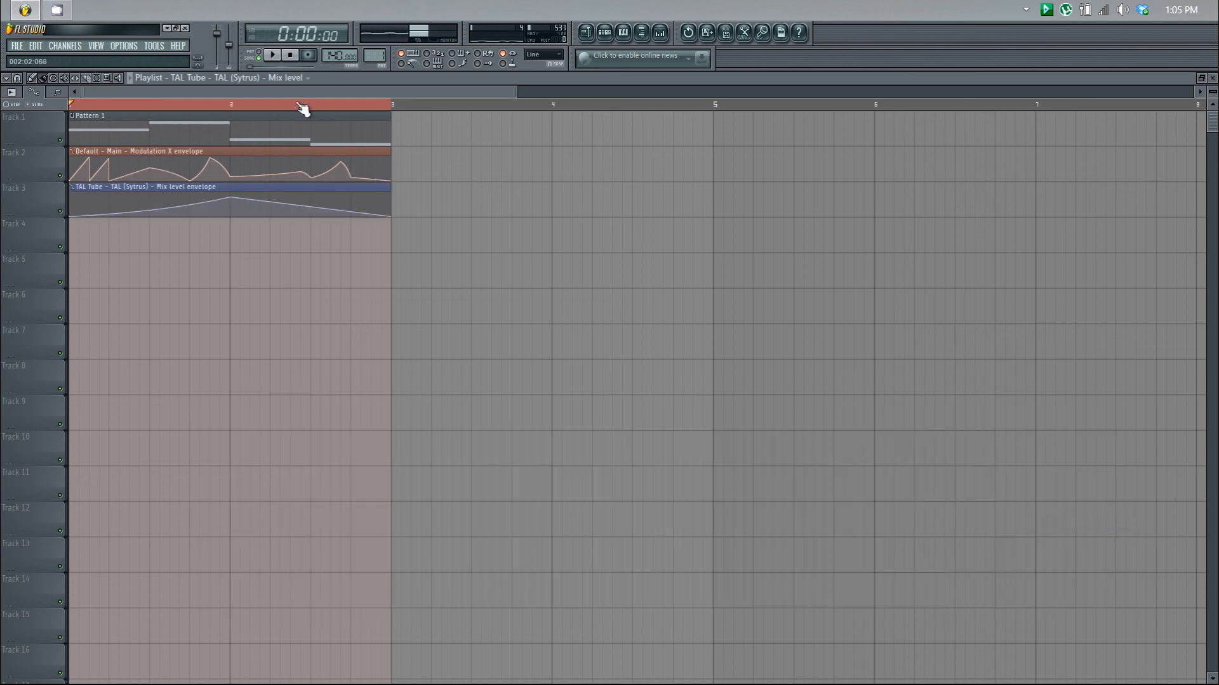
# Play the arrangement with the mixer open to check the TAL Tube mix level automation, stop playback, and close the mixer
pyautogui.click(661, 33)
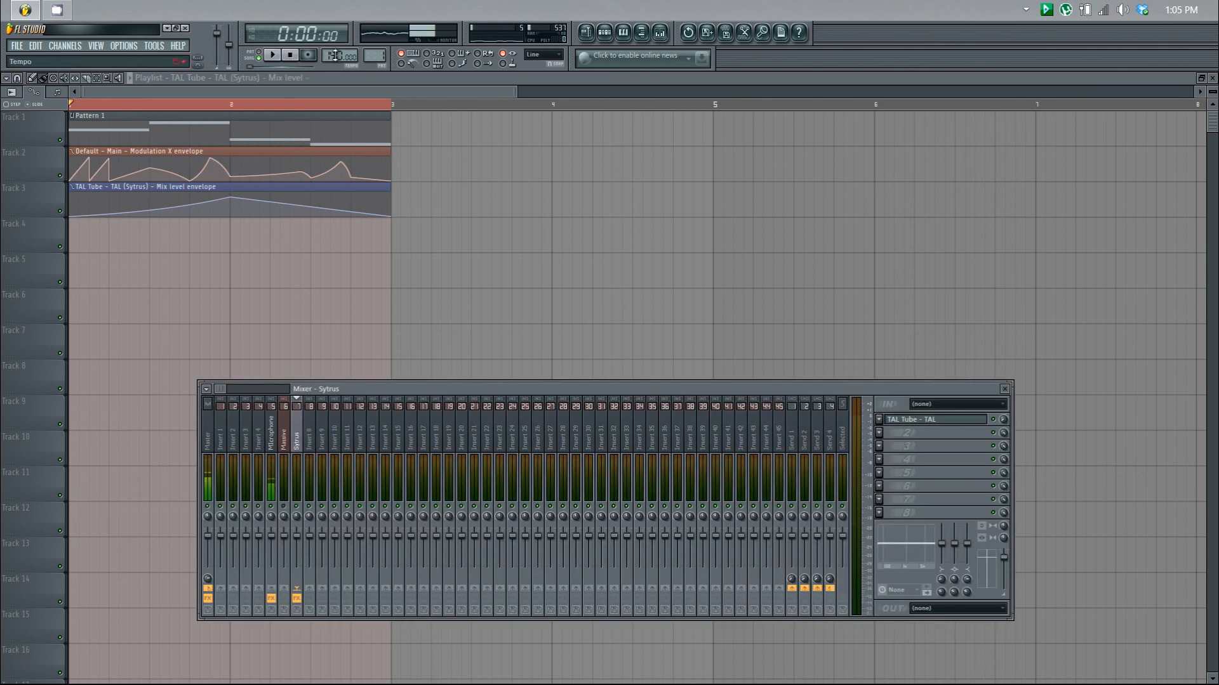
pyautogui.click(284, 56)
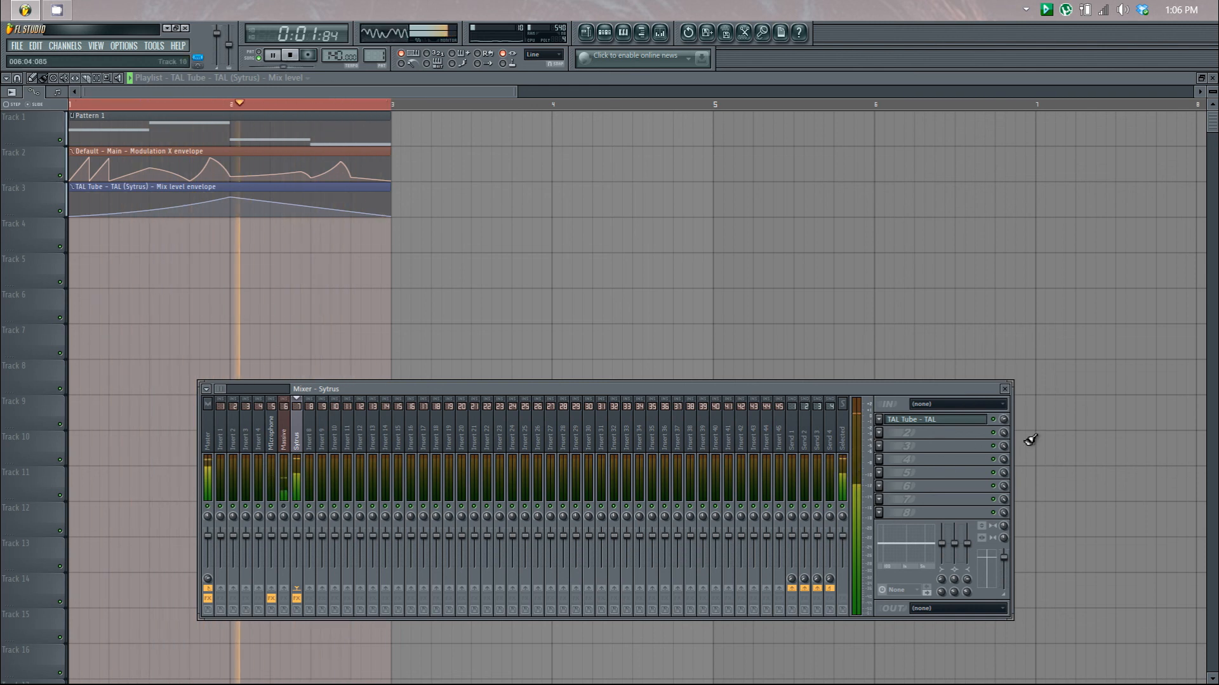
pyautogui.click(290, 55)
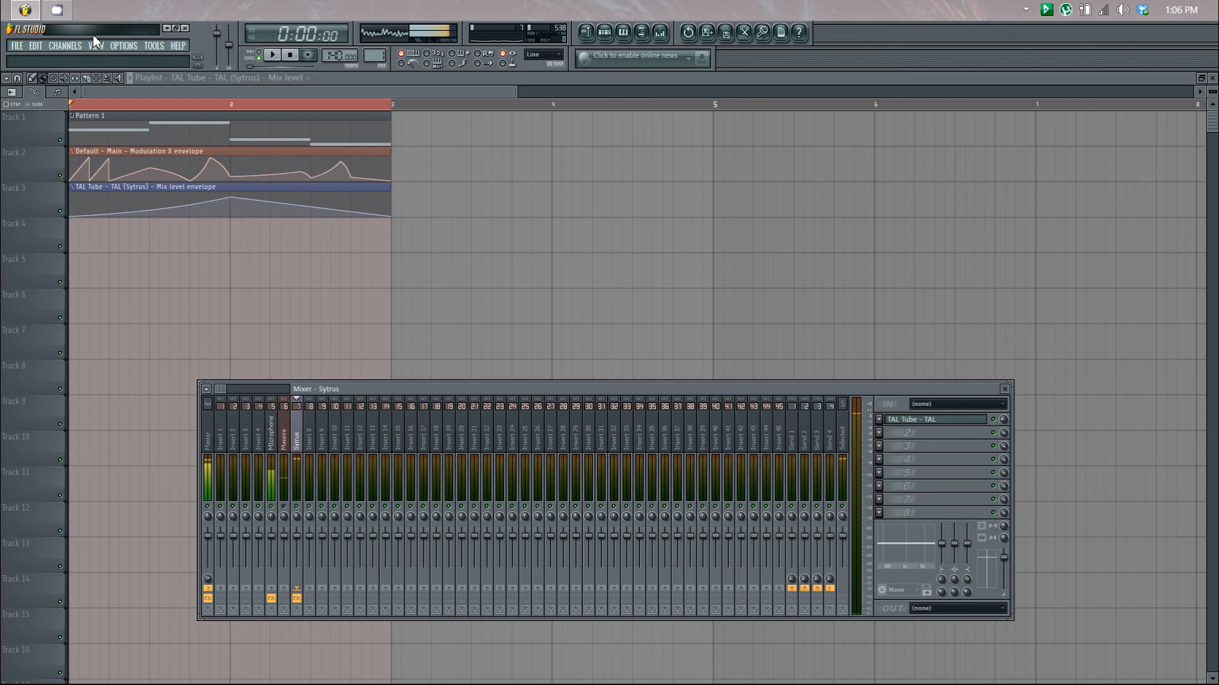
pyautogui.click(1005, 390)
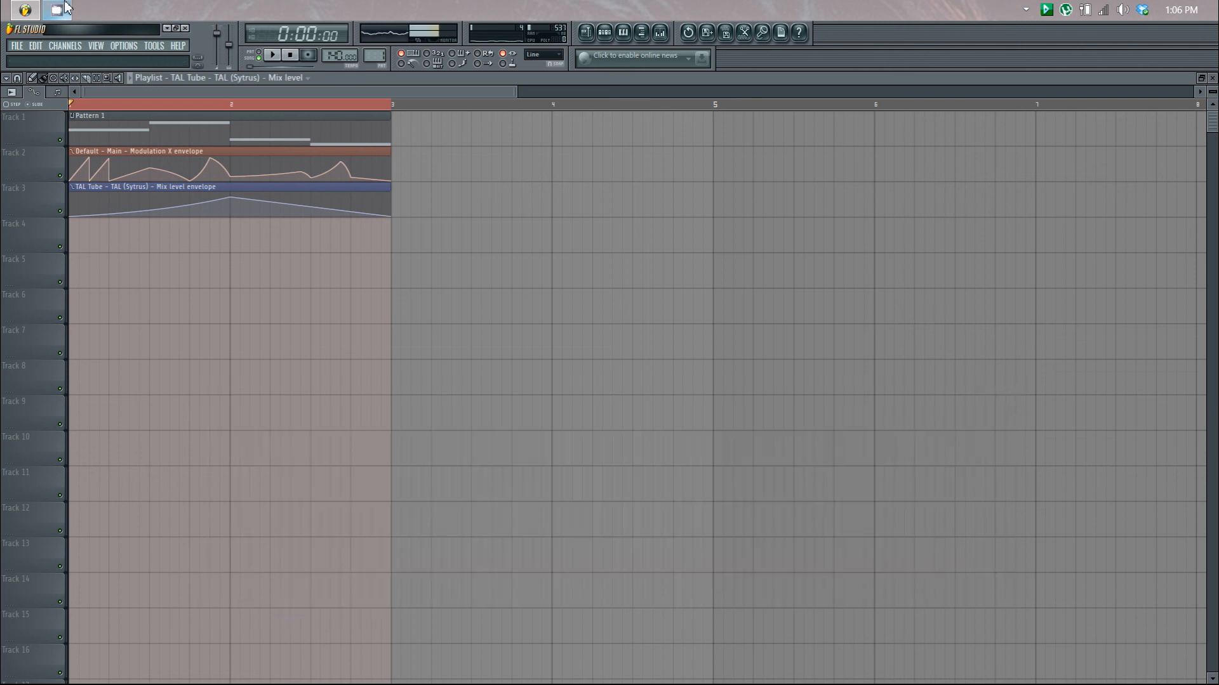
# Open Edison from the mixer's Master track and stop its recording
pyautogui.click(660, 32)
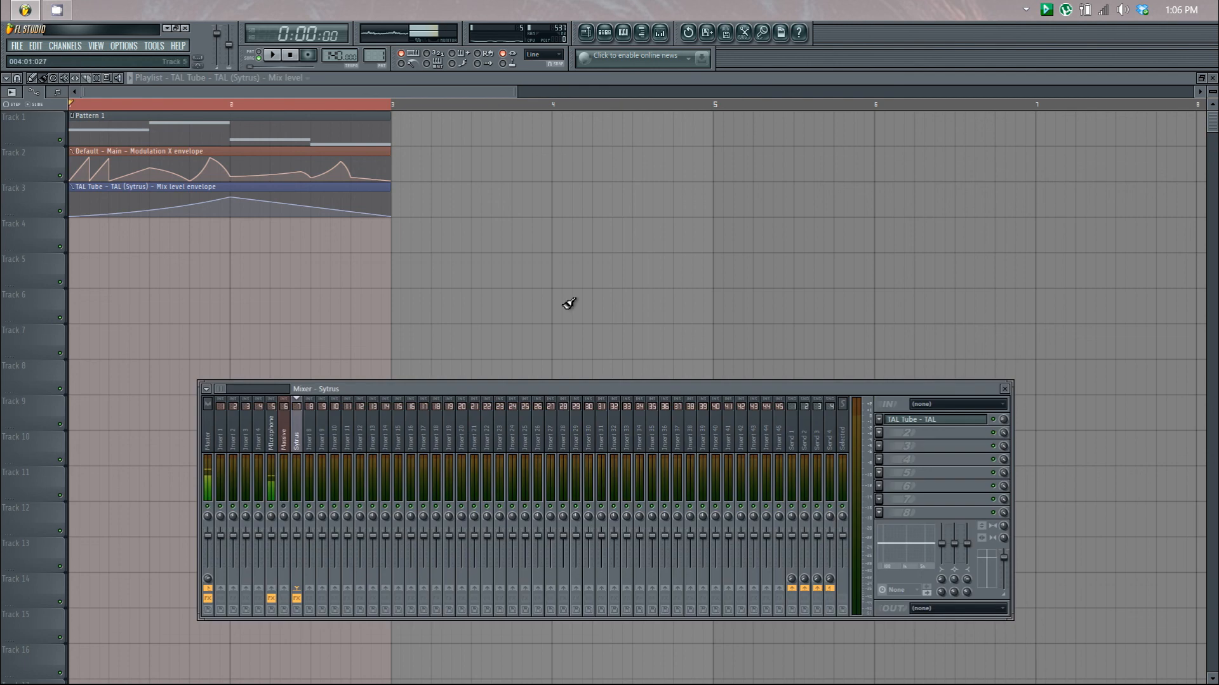
pyautogui.click(216, 431)
pyautogui.click(958, 514)
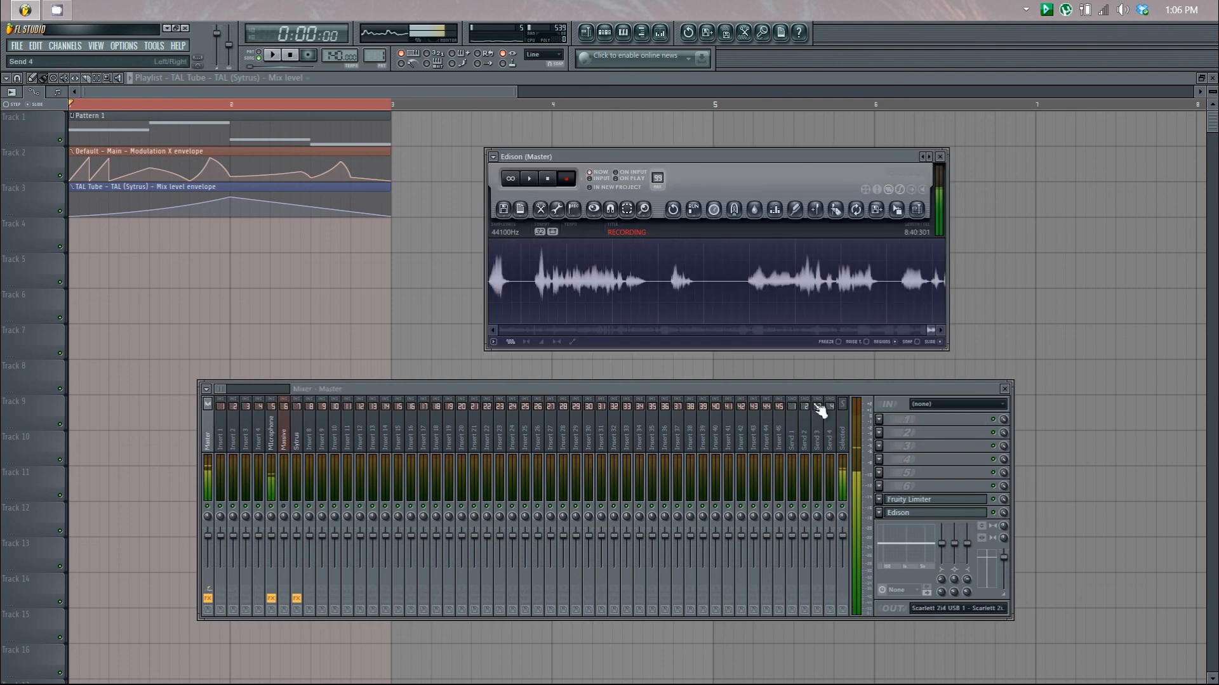
pyautogui.click(547, 179)
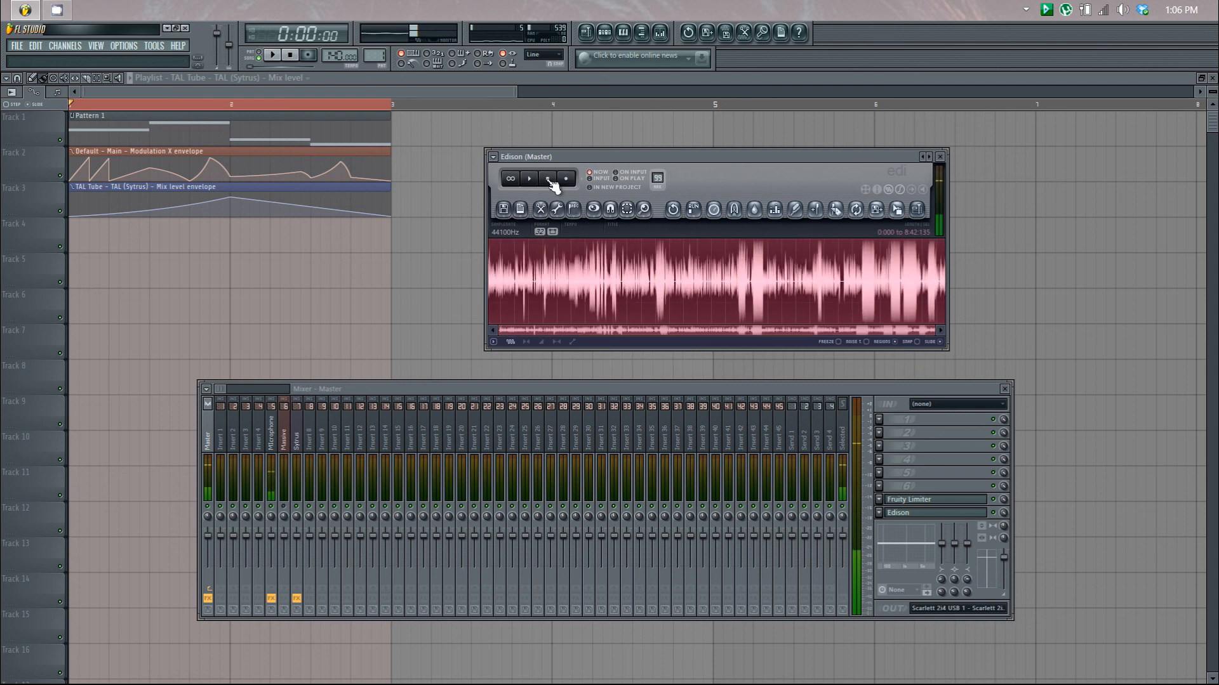